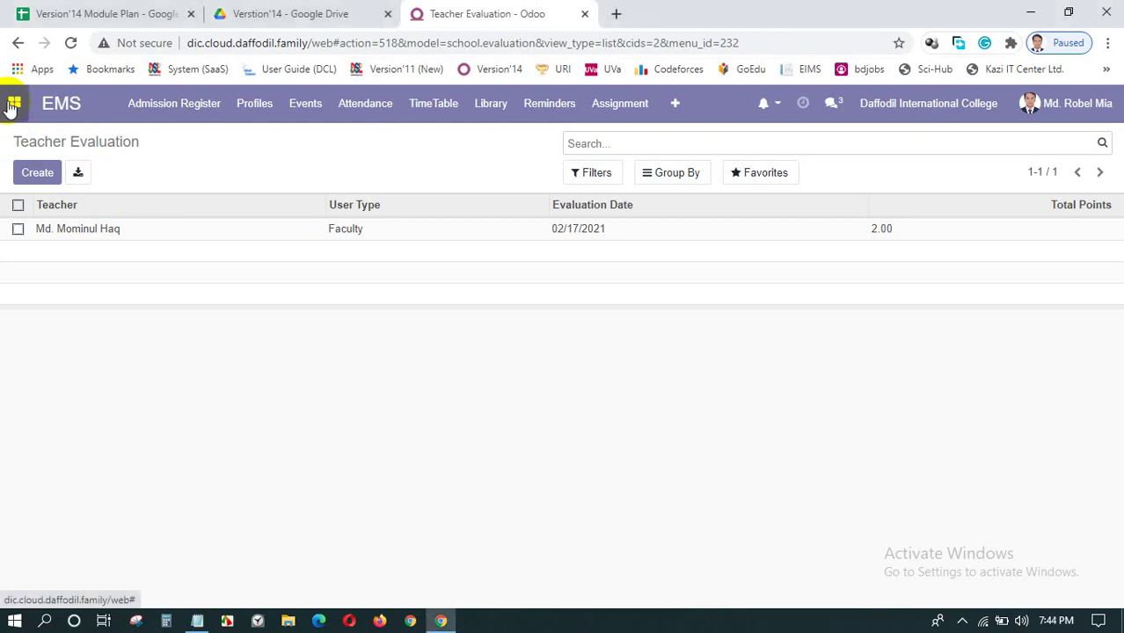
- Open the Evaluation Templates list in the EMS module
left_click(13, 105)
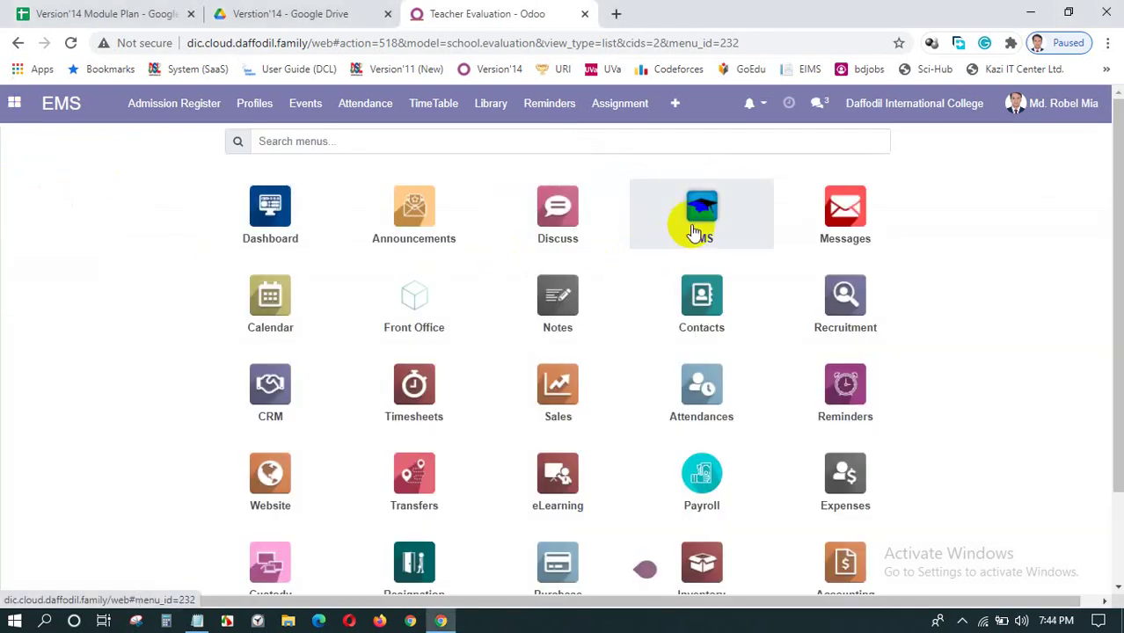
left_click(681, 234)
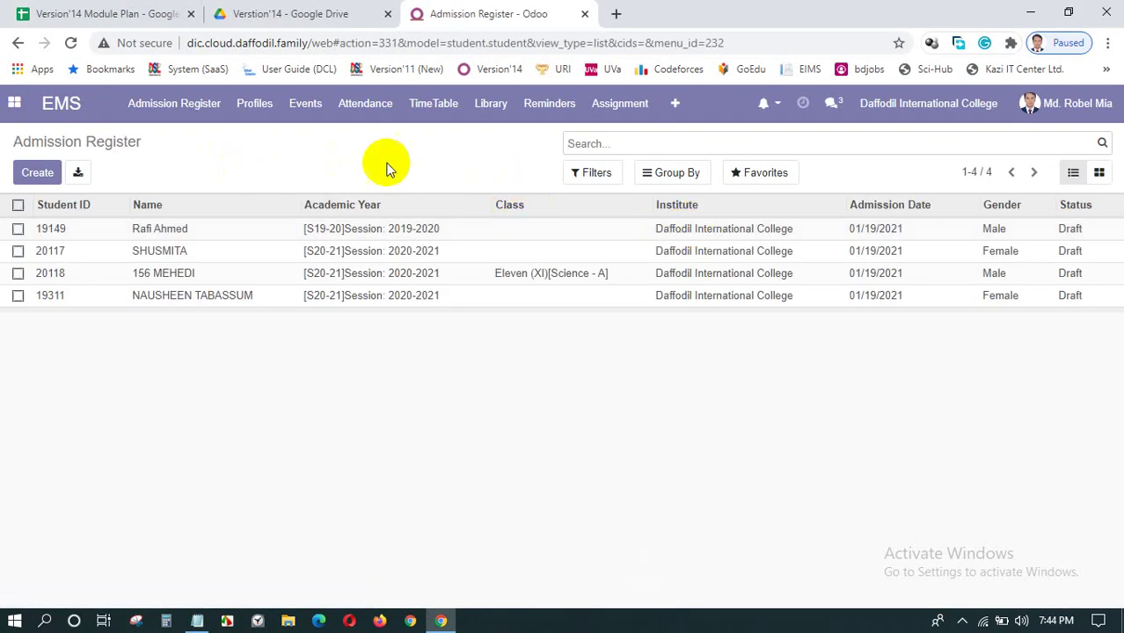
left_click(674, 109)
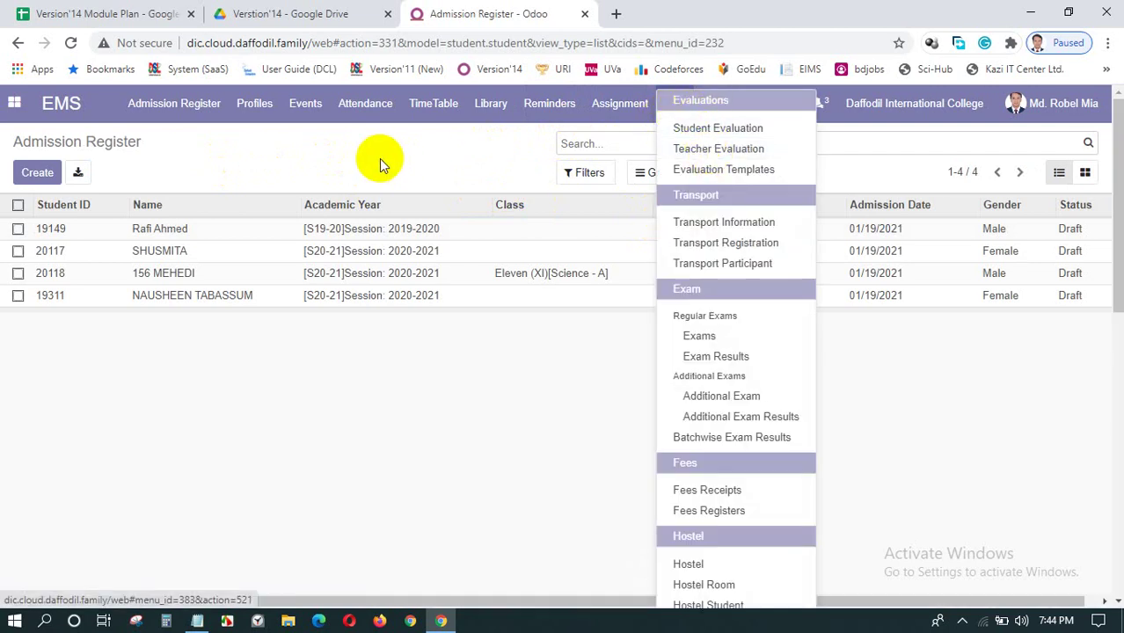
left_click(505, 111)
mouse_move(661, 102)
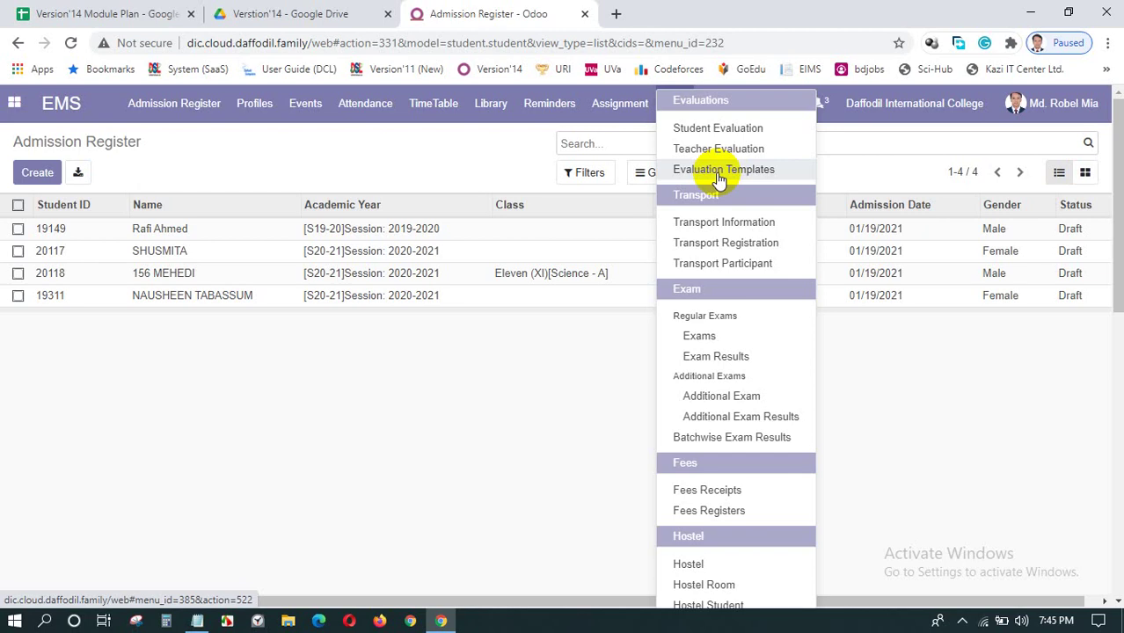
left_click(720, 173)
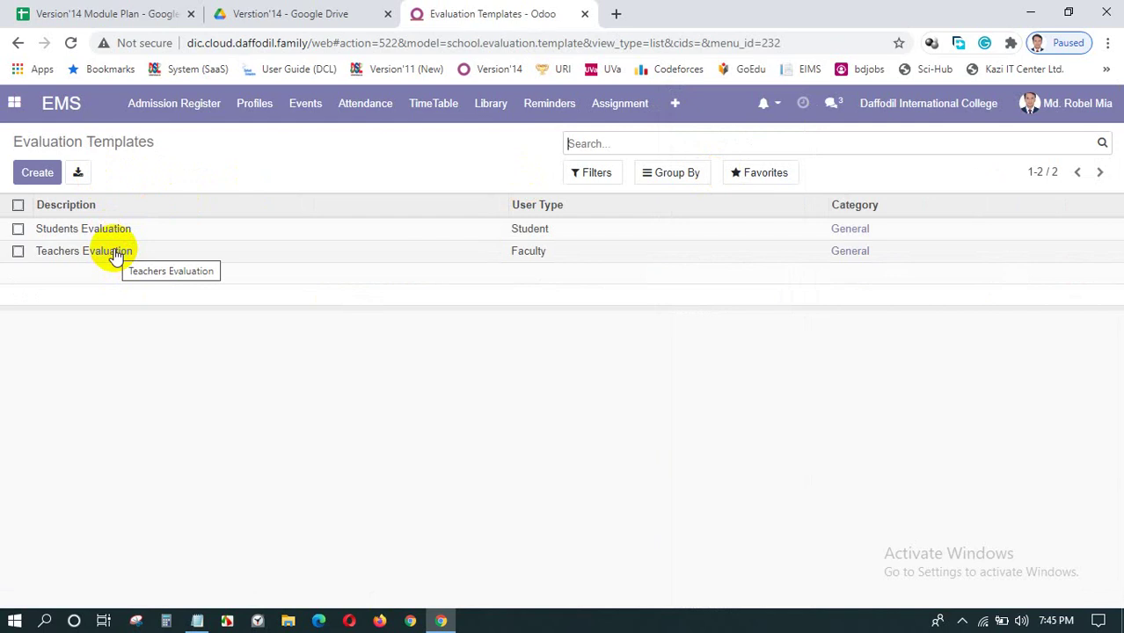
- Review the grade points and letter grades in the Students Evaluation and Teachers Evaluation templates
left_click(162, 232)
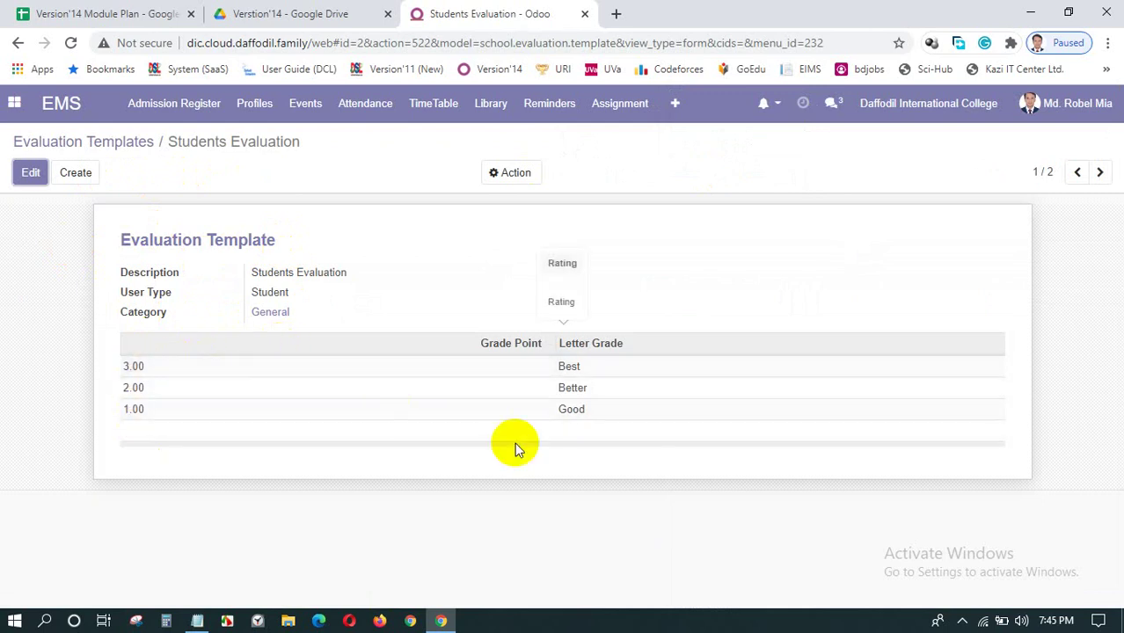
left_click(112, 143)
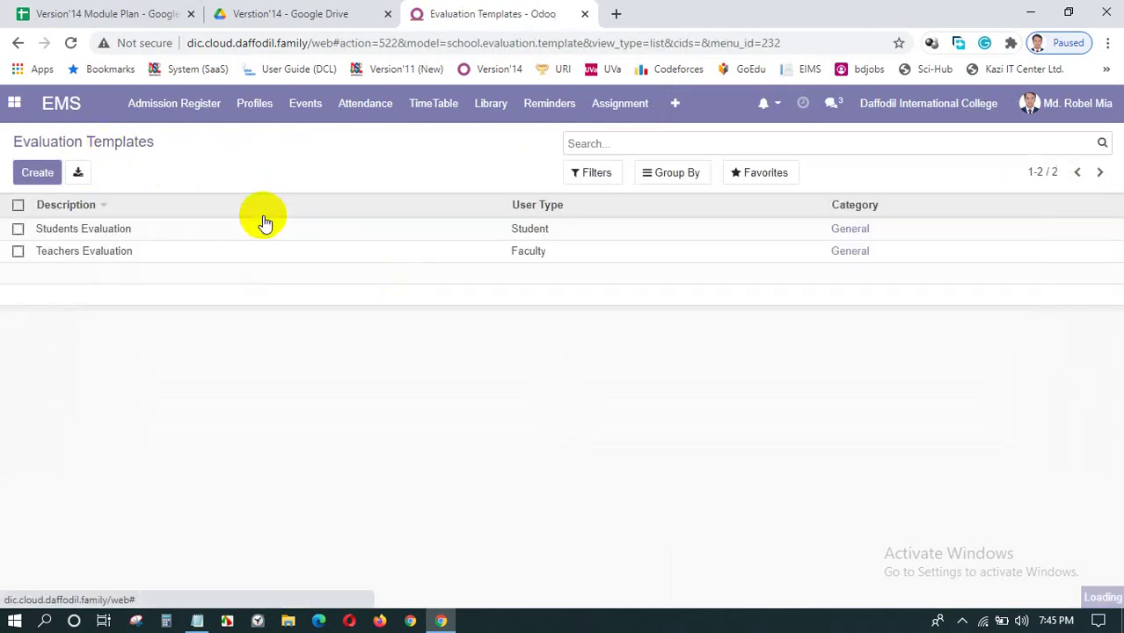
left_click(220, 262)
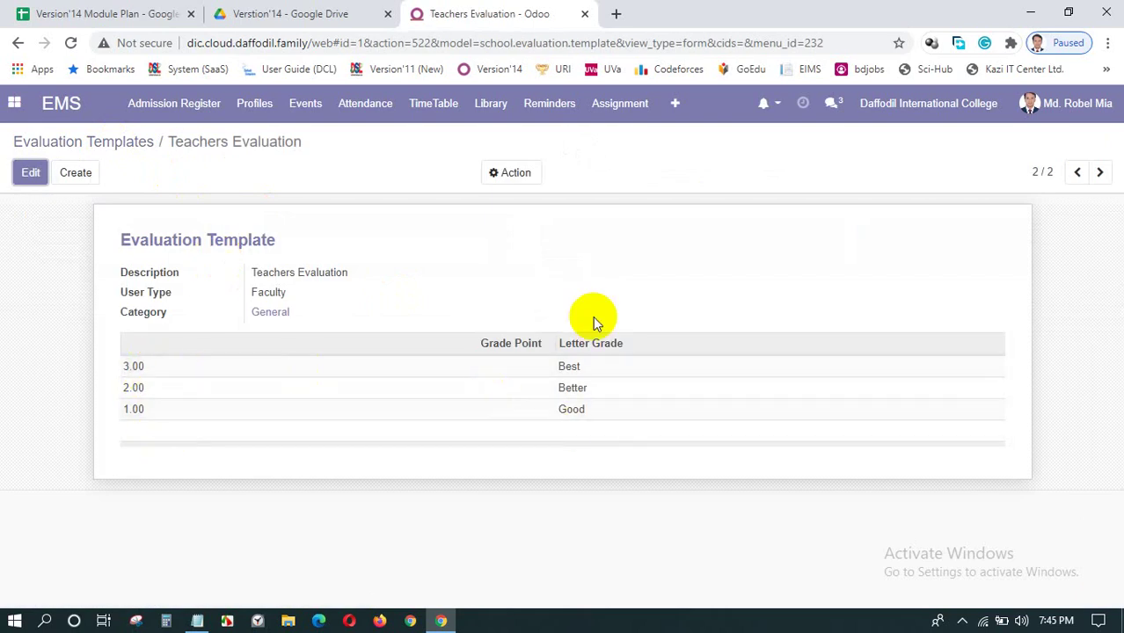
left_click(111, 149)
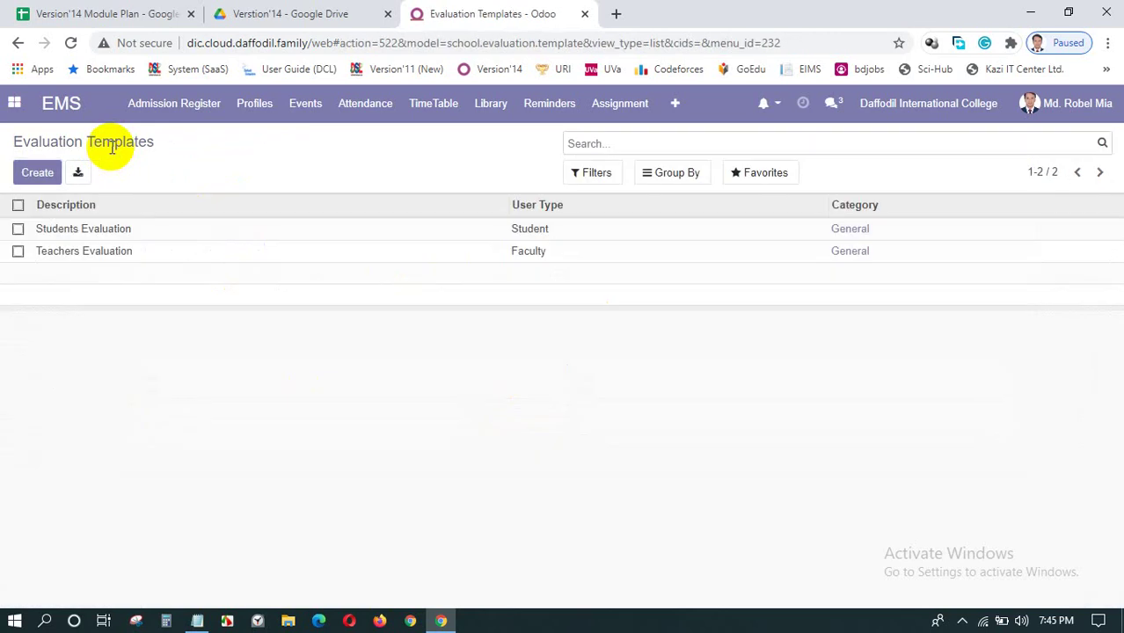
- Start a new evaluation template with the description "Monthly Assessment Report: February 2021"
left_click(37, 174)
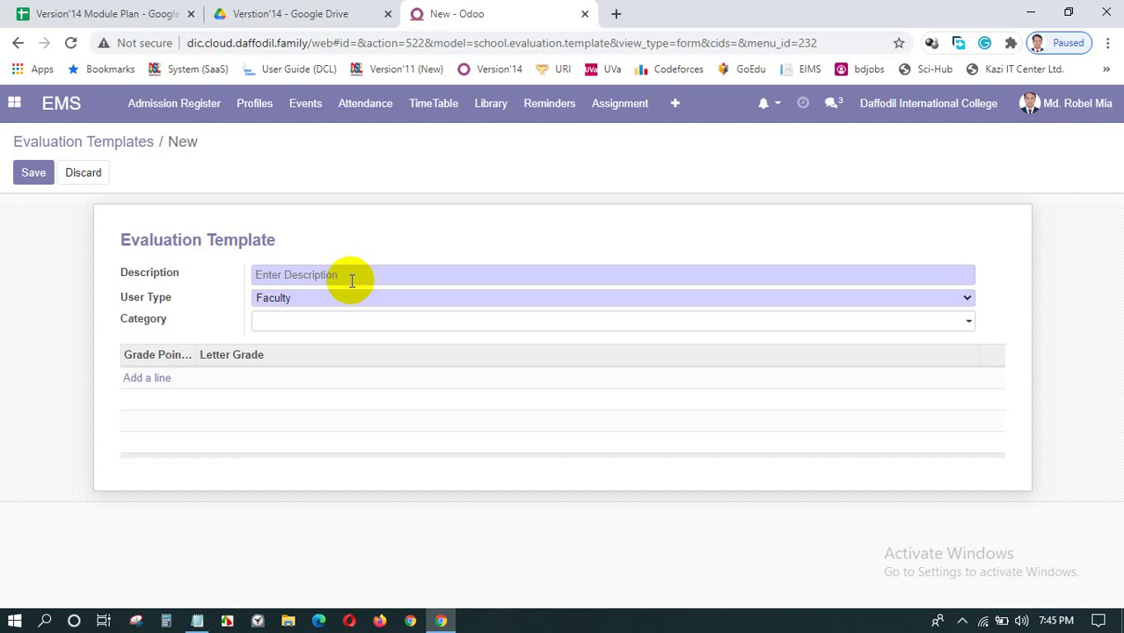
type("Monthly Assesment")
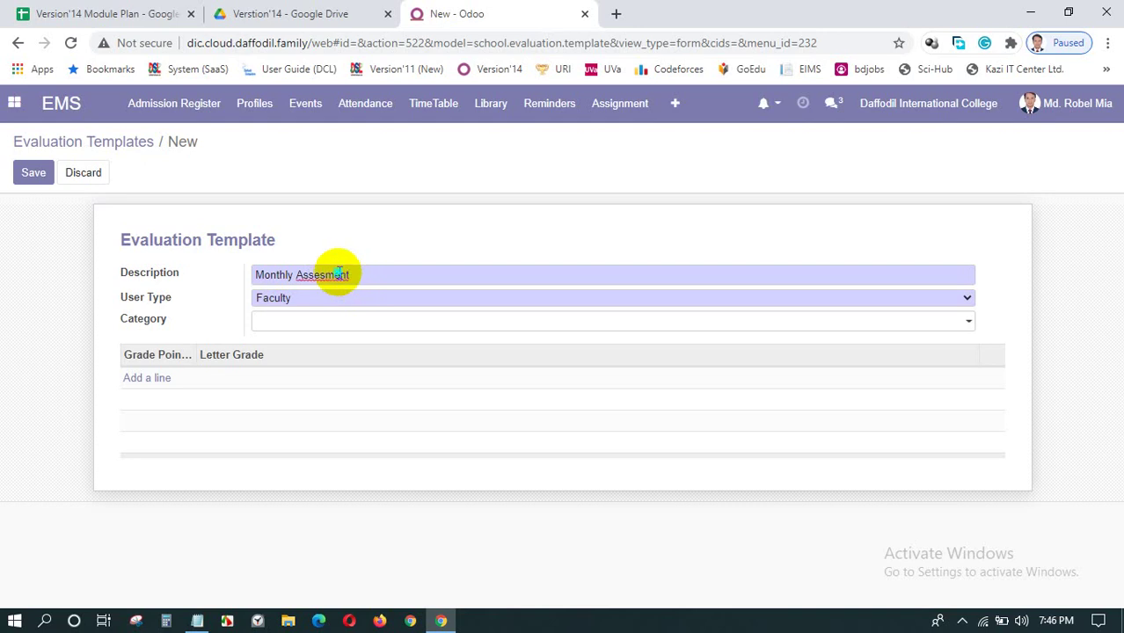
right_click(338, 275)
left_click(392, 287)
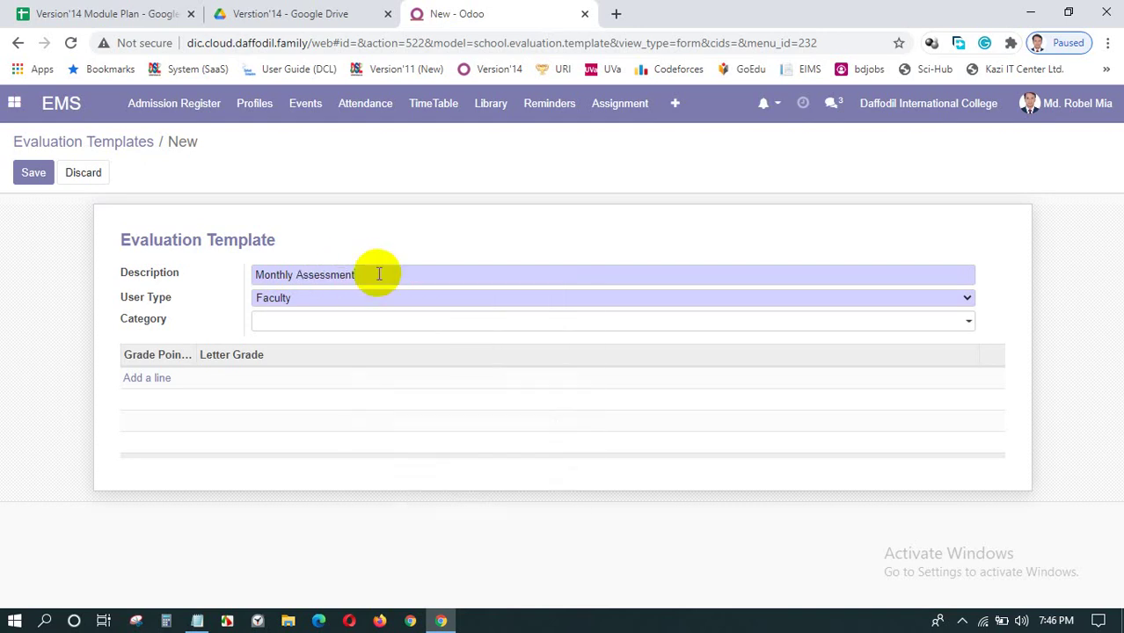
type("Report: february")
double_click(414, 274)
right_click(417, 276)
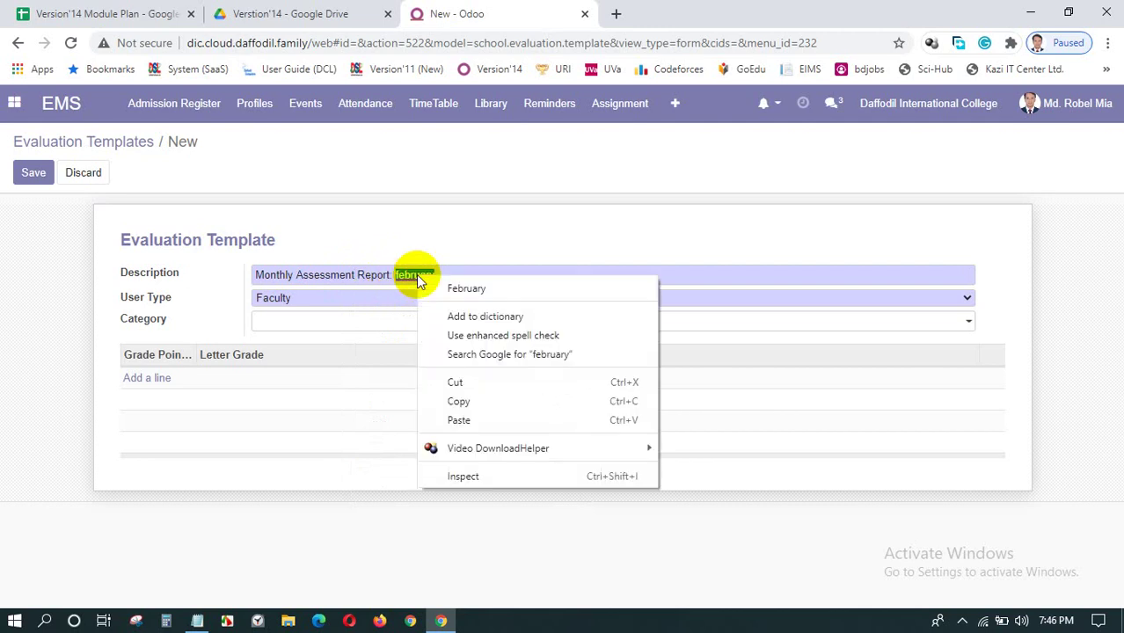
left_click(465, 288)
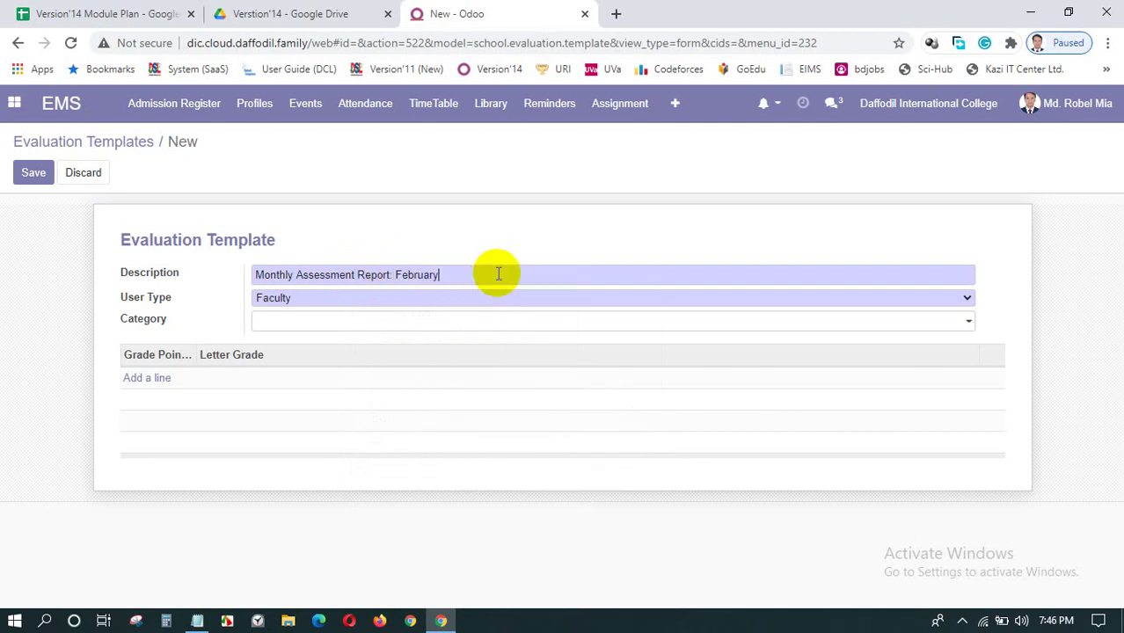
type("2021")
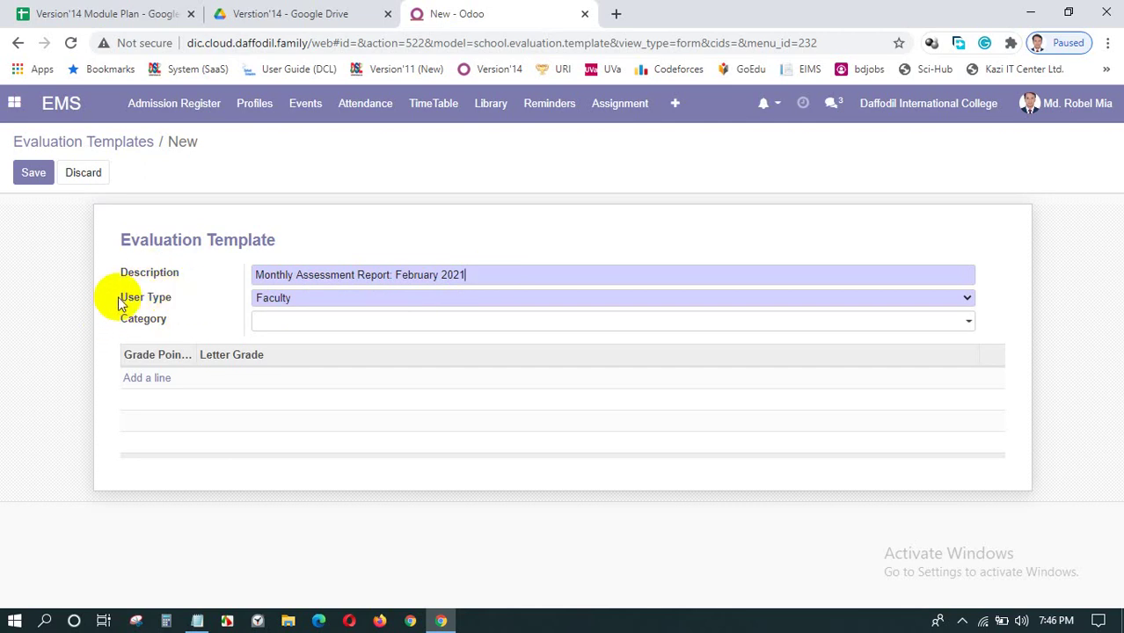
- Set the new template's user type to Faculty and its category to General
left_click(280, 301)
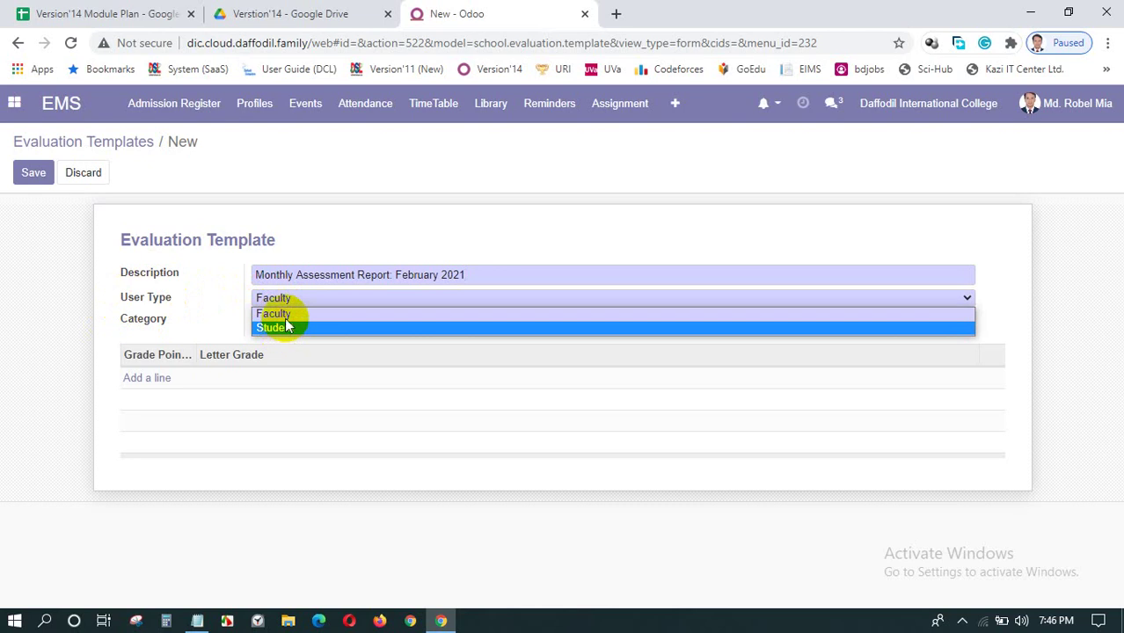
left_click(284, 317)
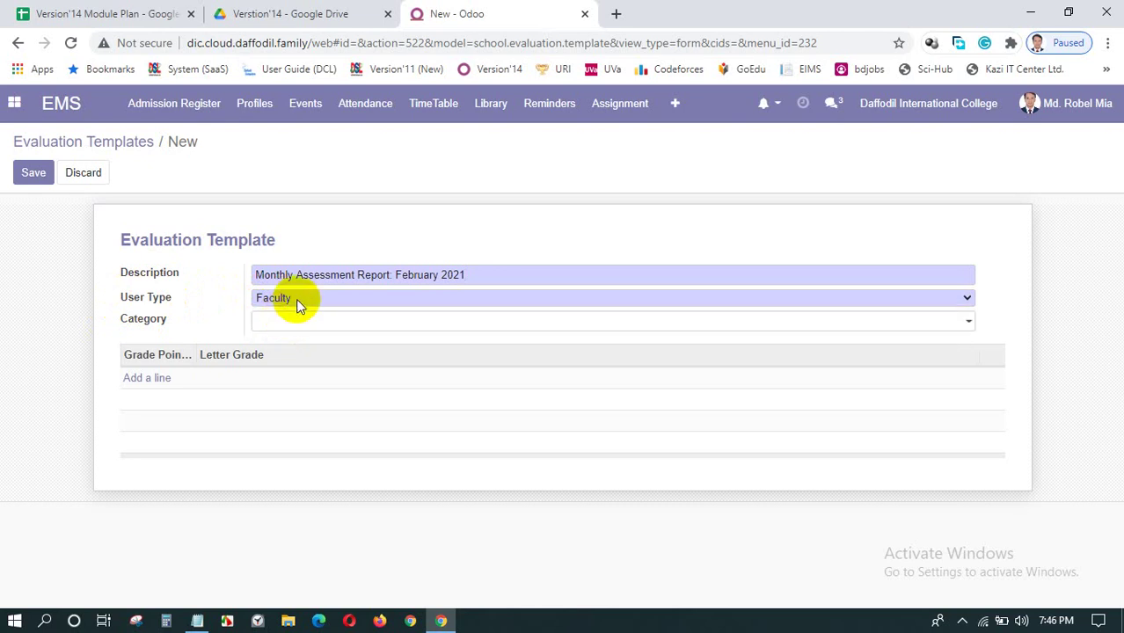
left_click(258, 327)
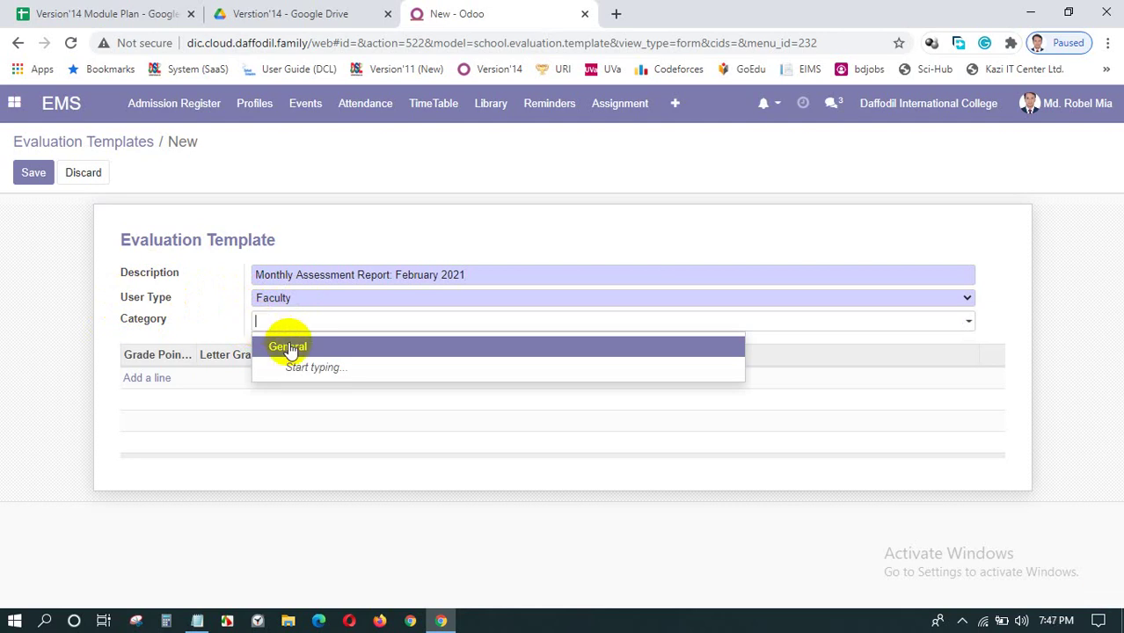
left_click(289, 348)
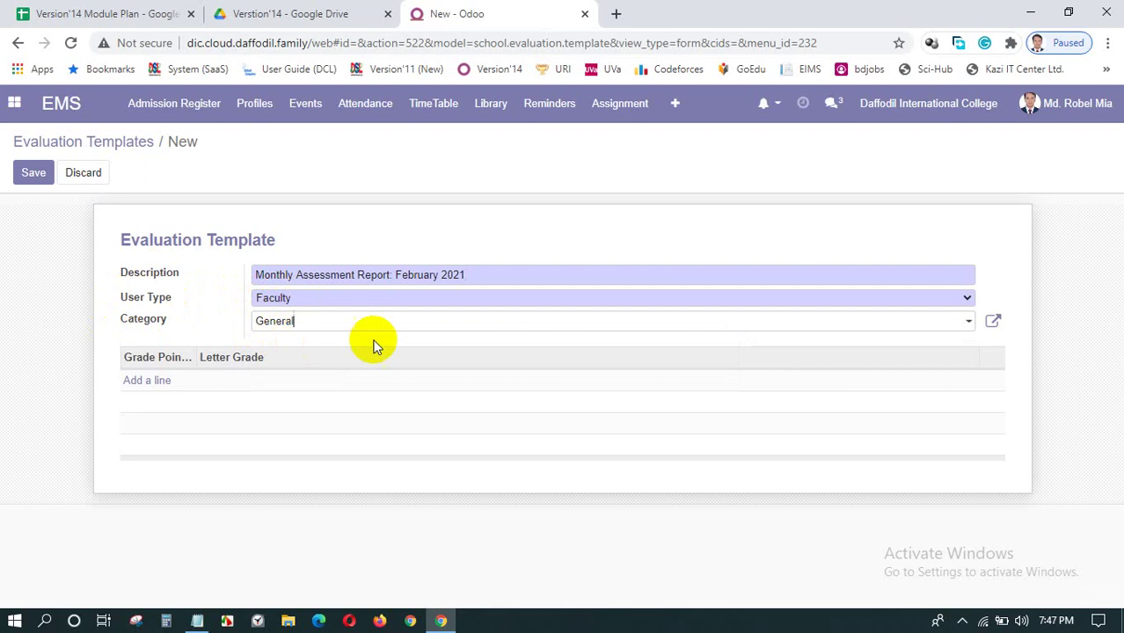
- Inspect the General category record, and try Test as the template's category before restoring General
left_click(994, 321)
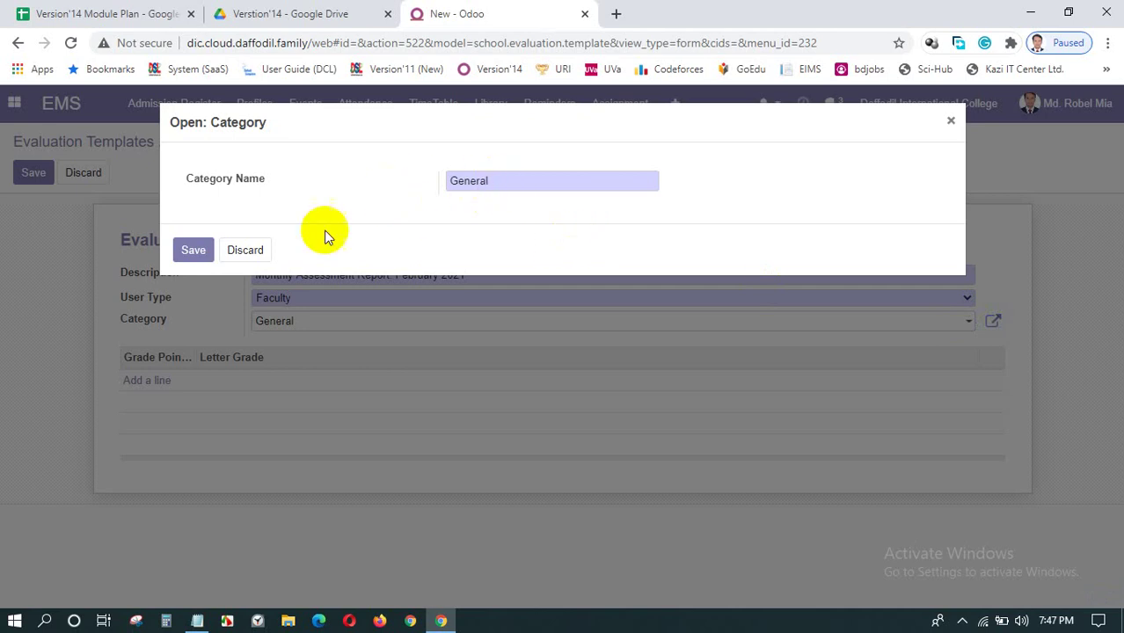
left_click(244, 248)
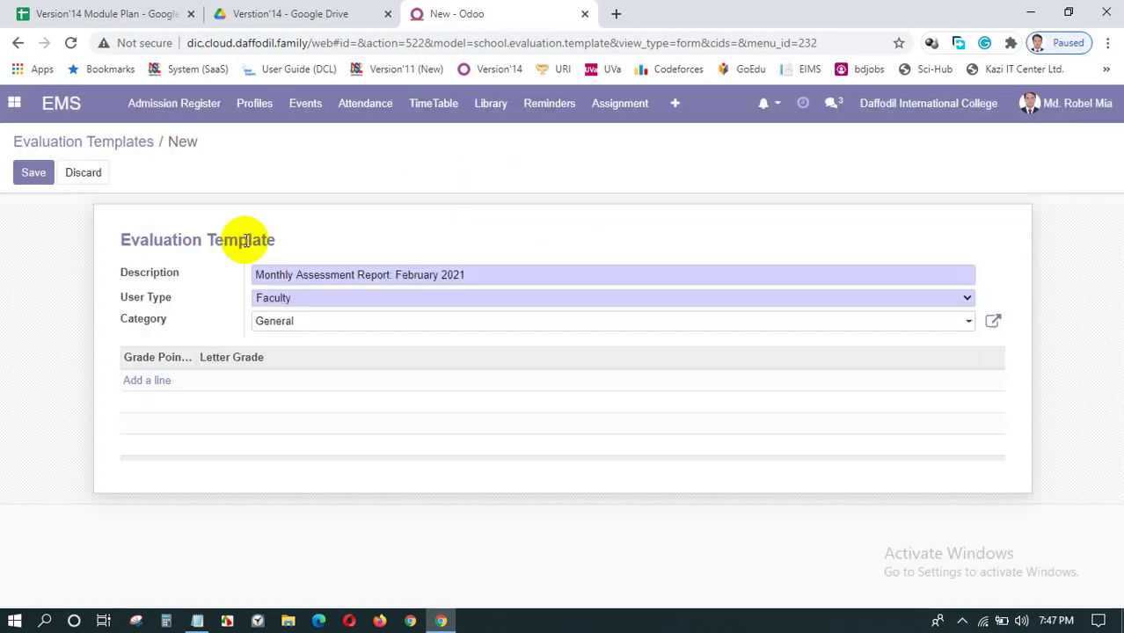
double_click(306, 330)
key("BackSpace")
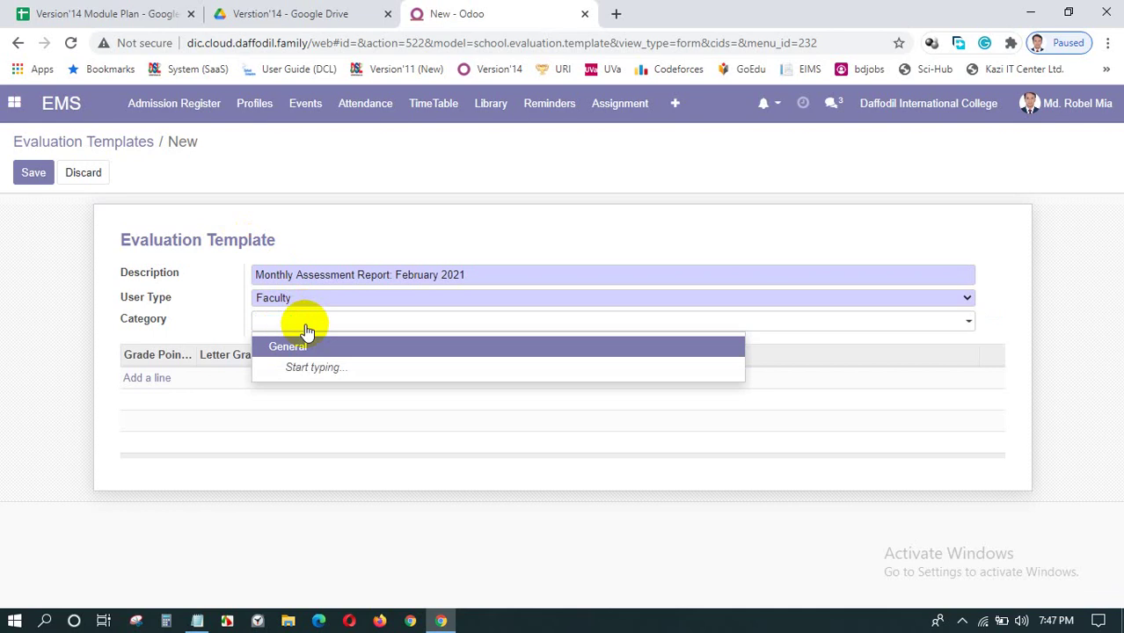
type("Test")
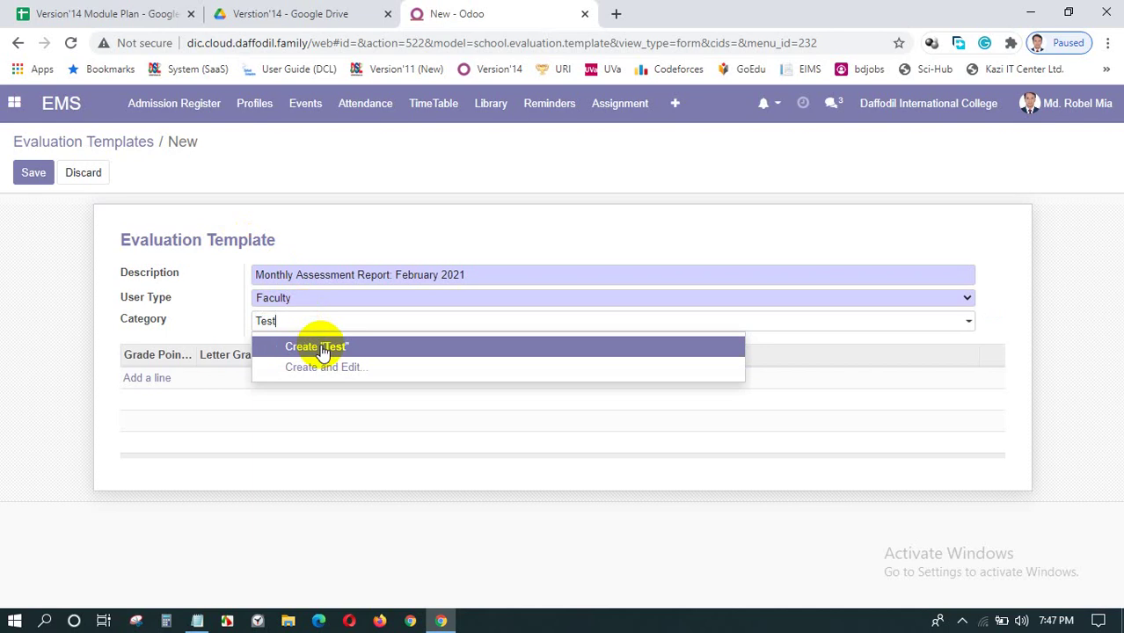
key("BackSpace")
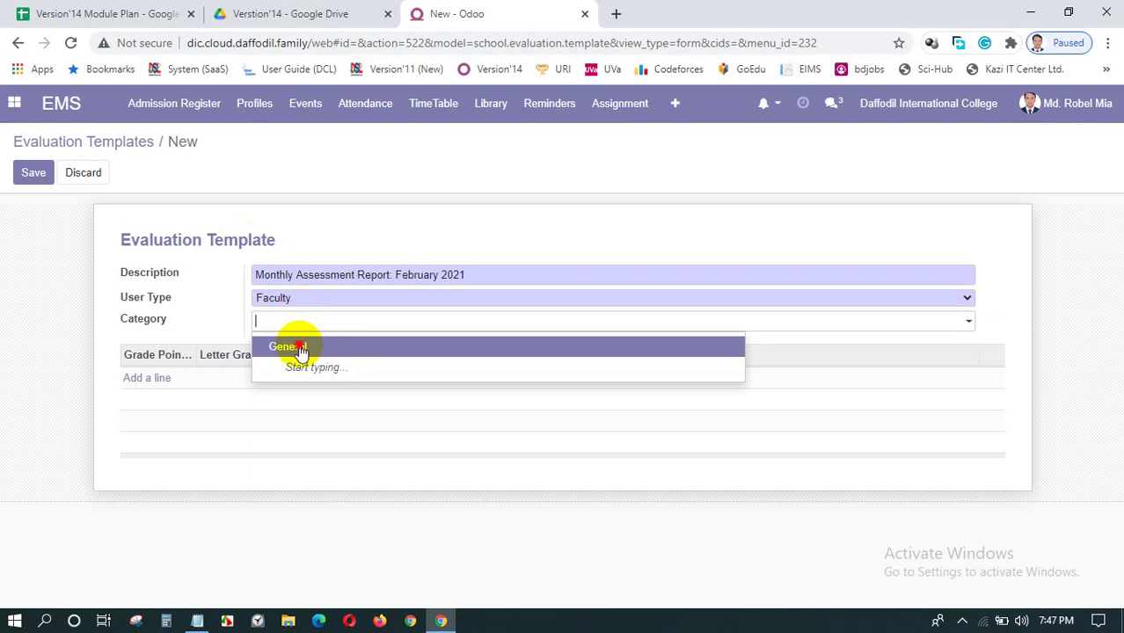
left_click(299, 344)
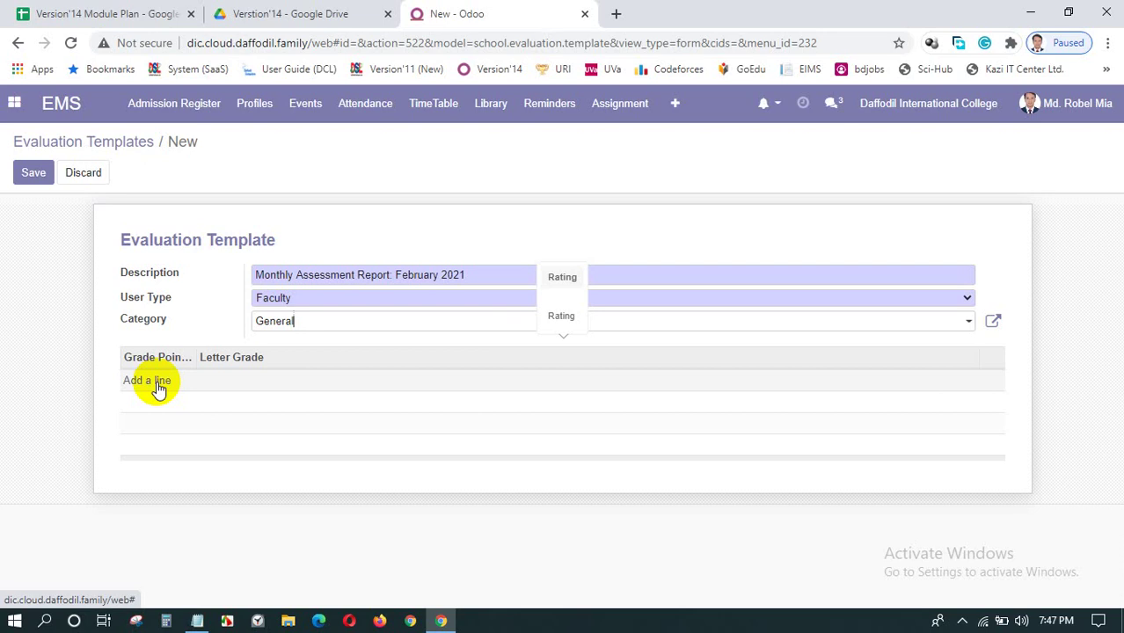
- Add a rating line with grade point 3.00 and letter grade Best to the template
left_click(145, 384)
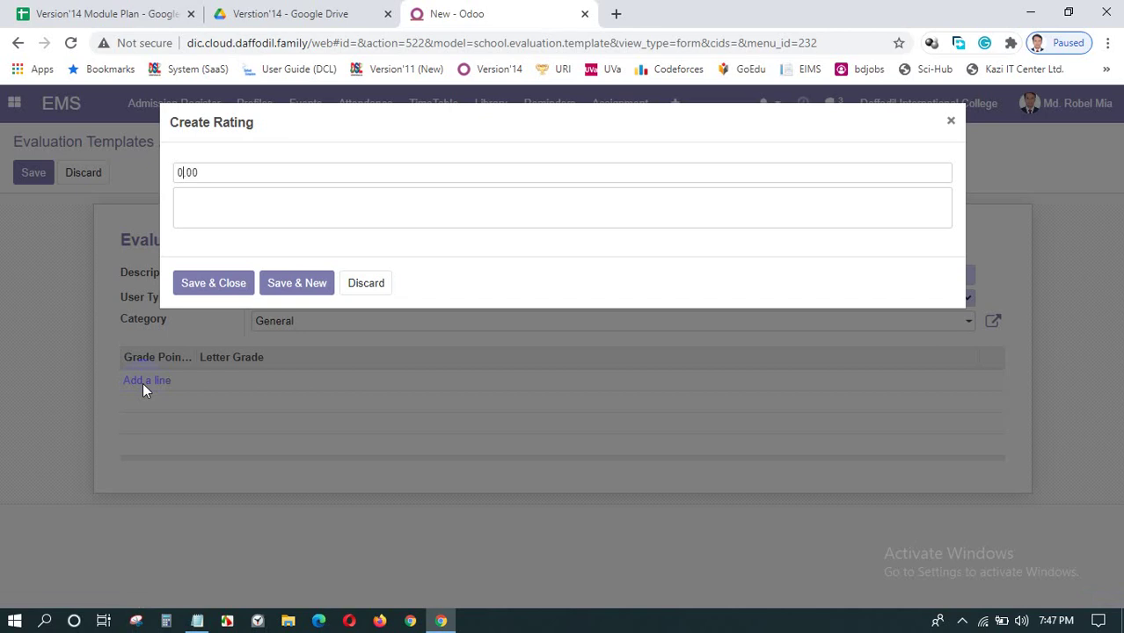
key("BackSpace")
type("3")
left_click(195, 208)
type("Best")
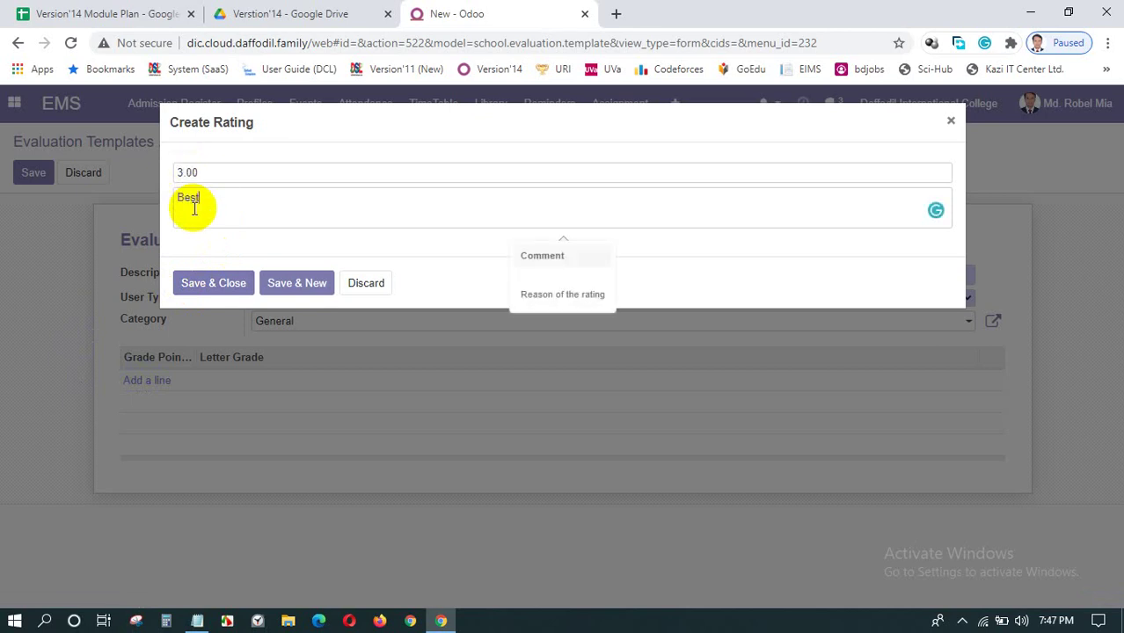
left_click(304, 288)
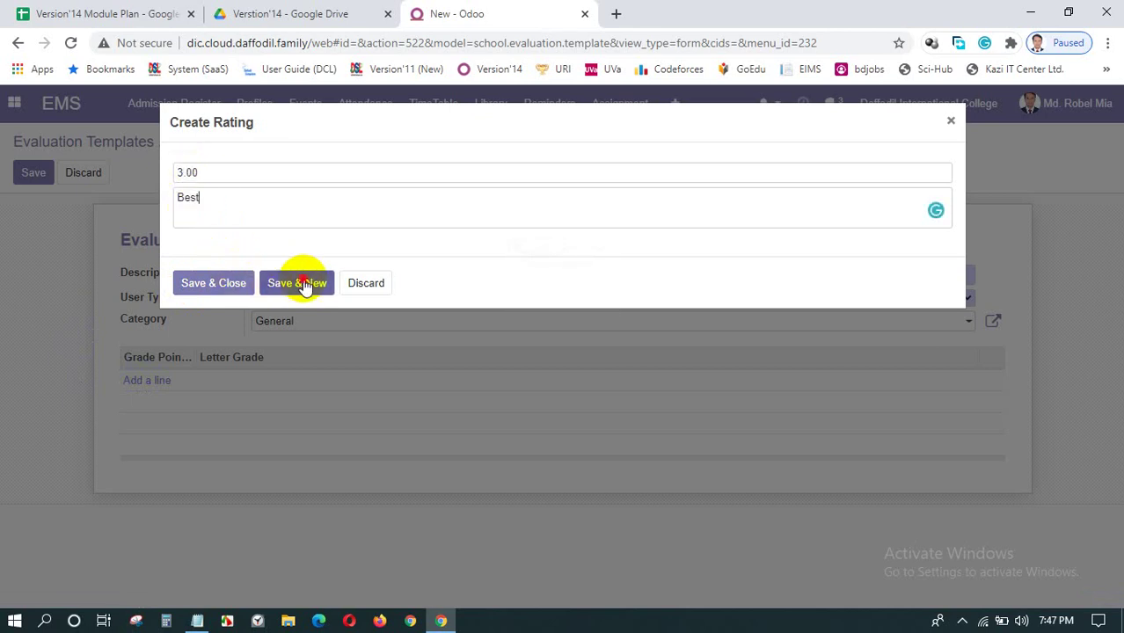
- Add a second rating line with grade point 2.00 and letter grade Better
type("2")
left_click(195, 197)
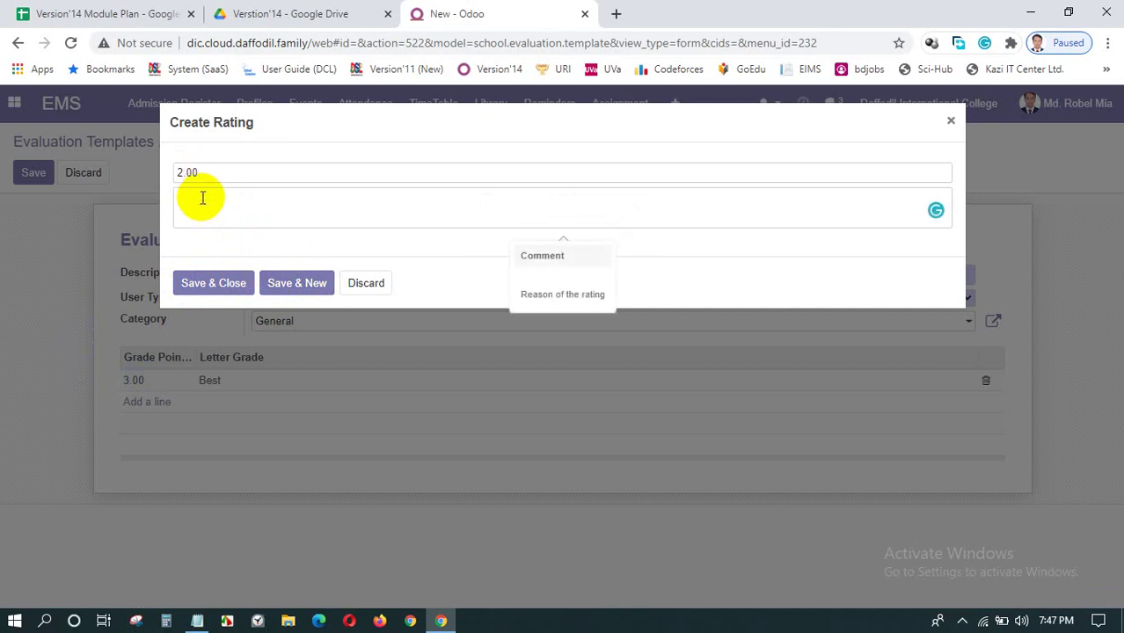
type("Better")
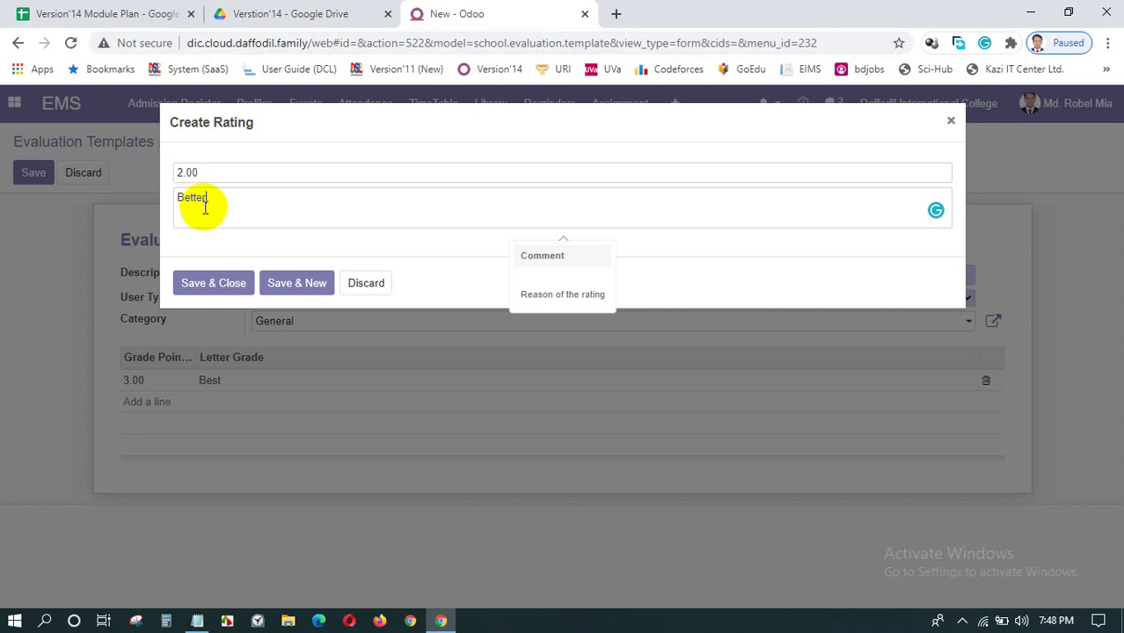
left_click(284, 282)
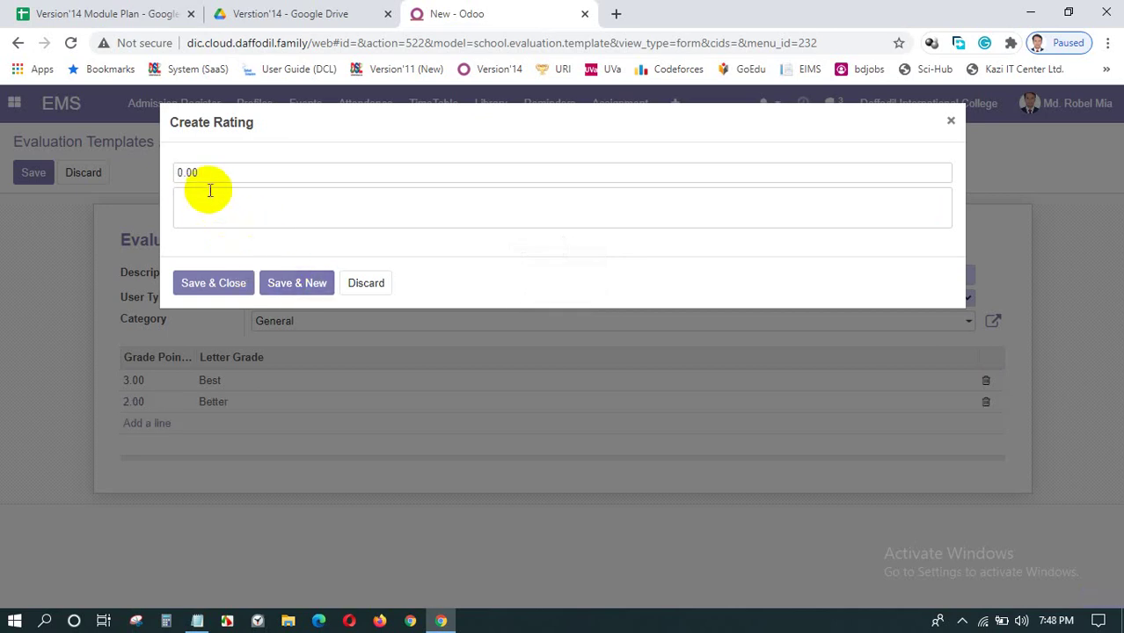
- Add a third rating line with grade point 1.00 and letter grade Good, and save the evaluation template
key("BackSpace")
type("1")
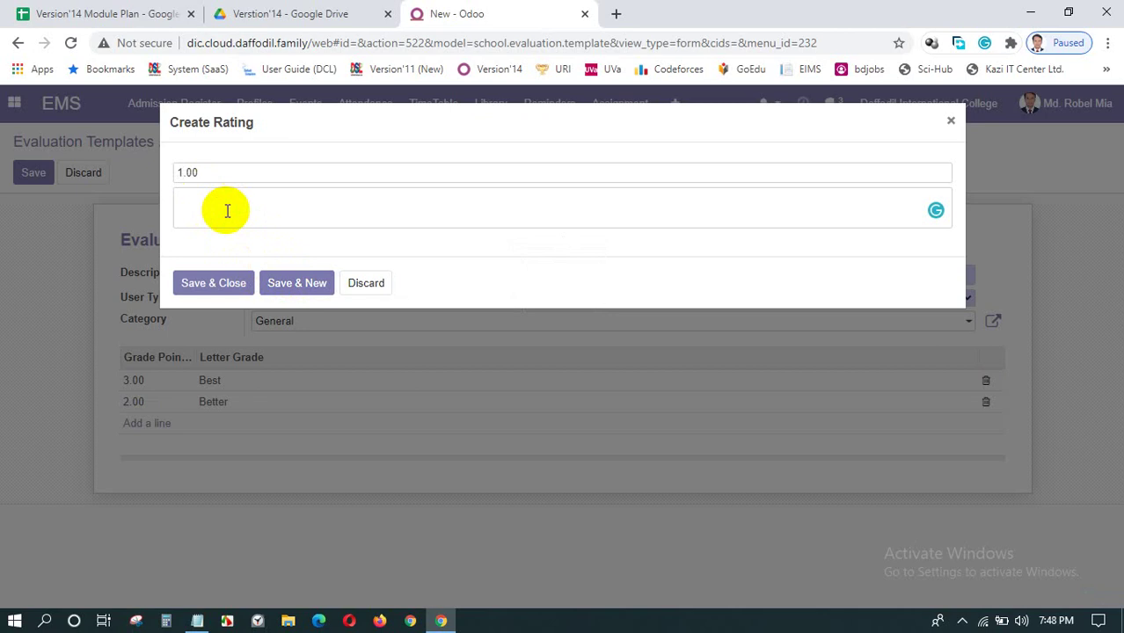
type("Good")
left_click(222, 290)
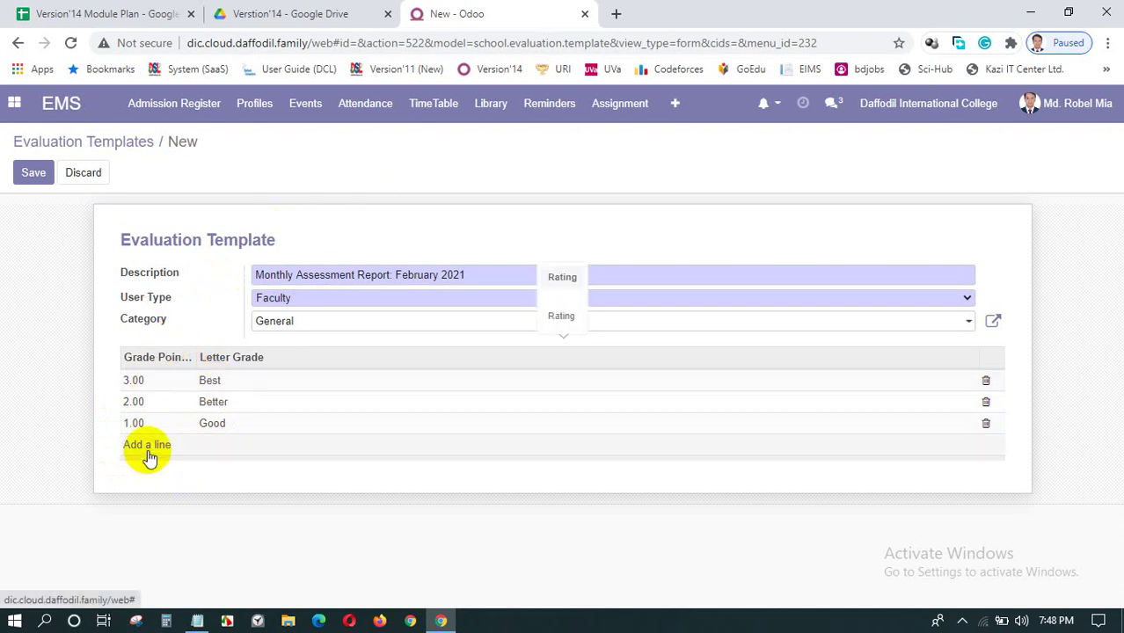
left_click(33, 174)
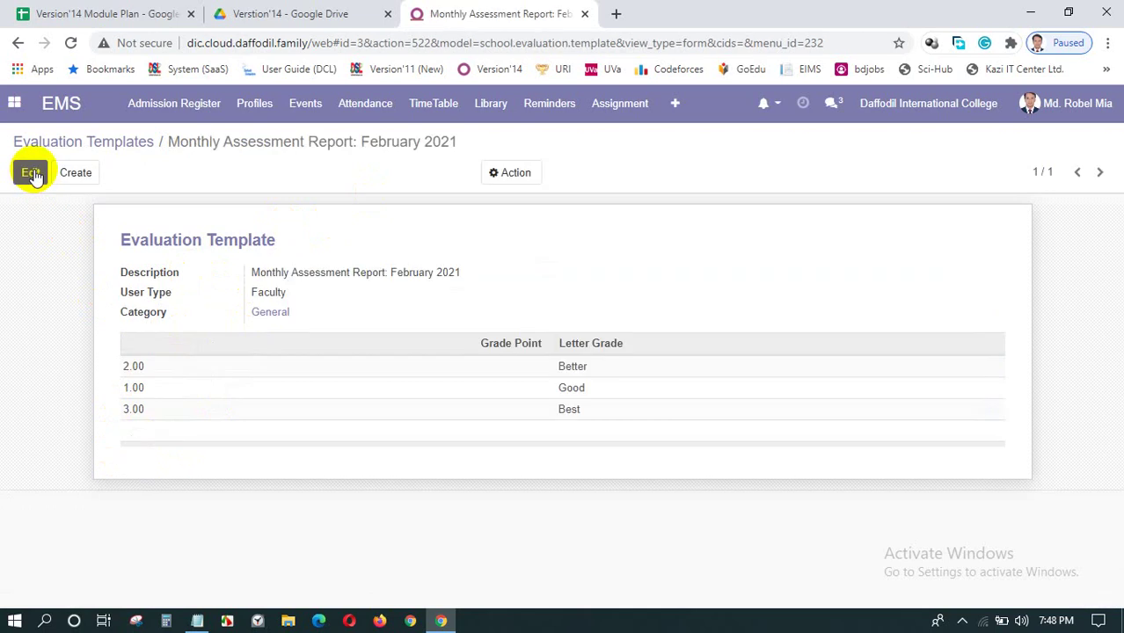
- Look through the Teacher Evaluation and Student Evaluation lists, and return to the Teacher Evaluation list
left_click(678, 106)
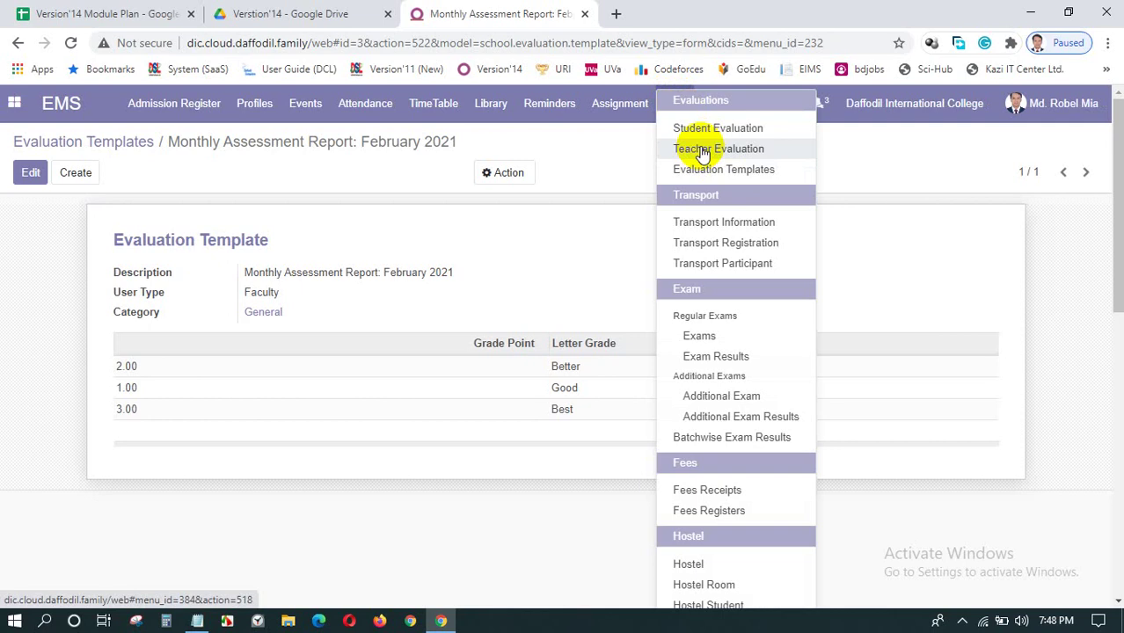
left_click(746, 152)
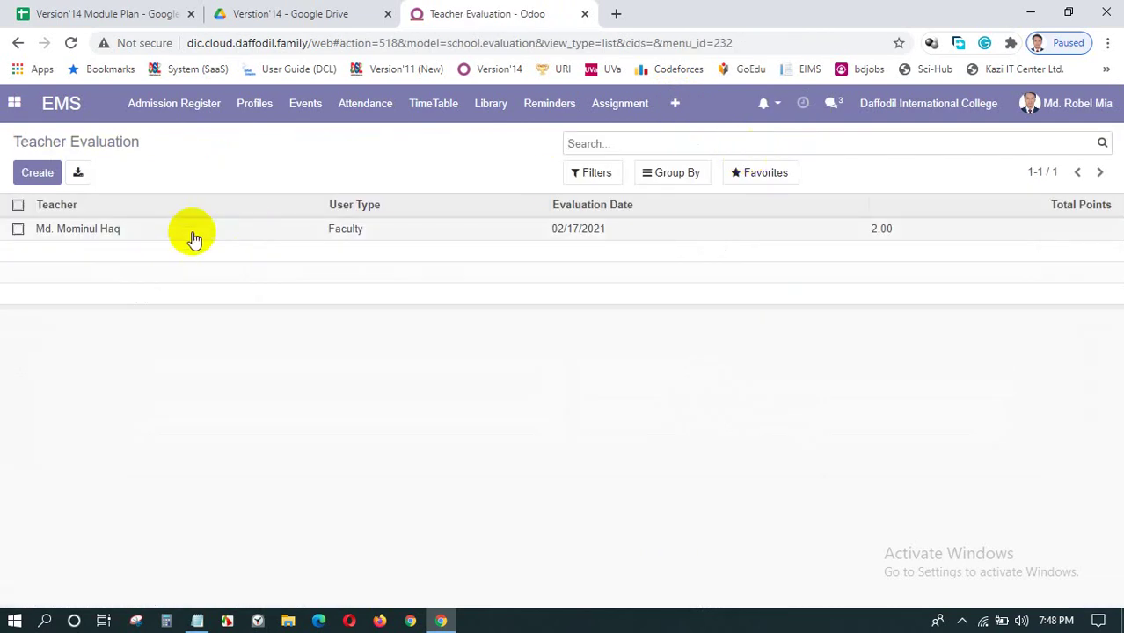
left_click(674, 106)
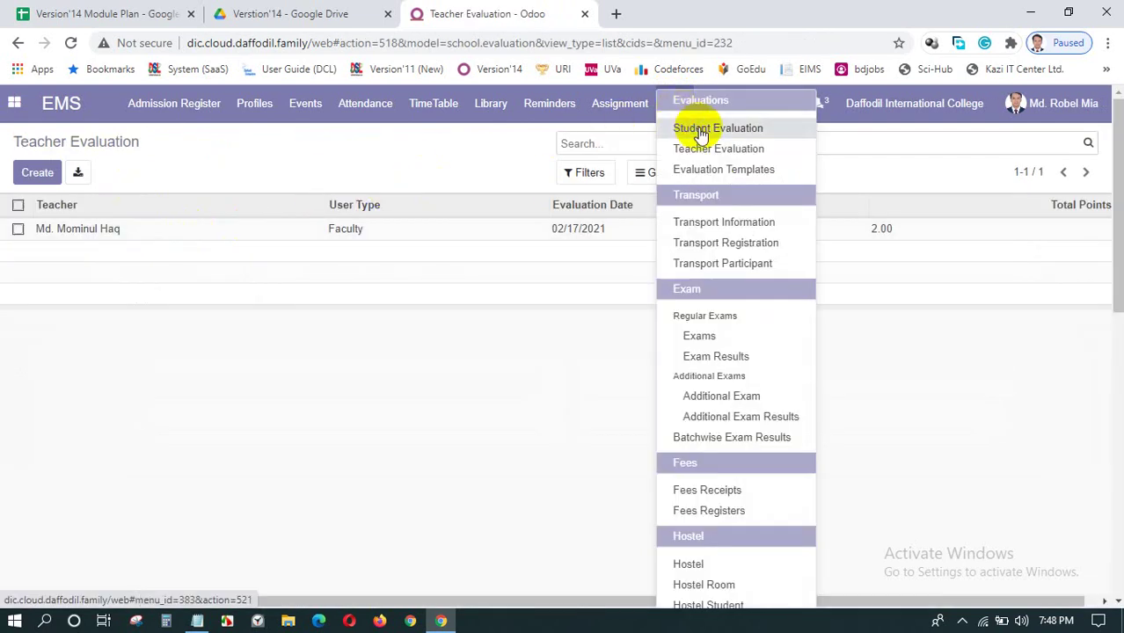
left_click(701, 132)
left_click(675, 107)
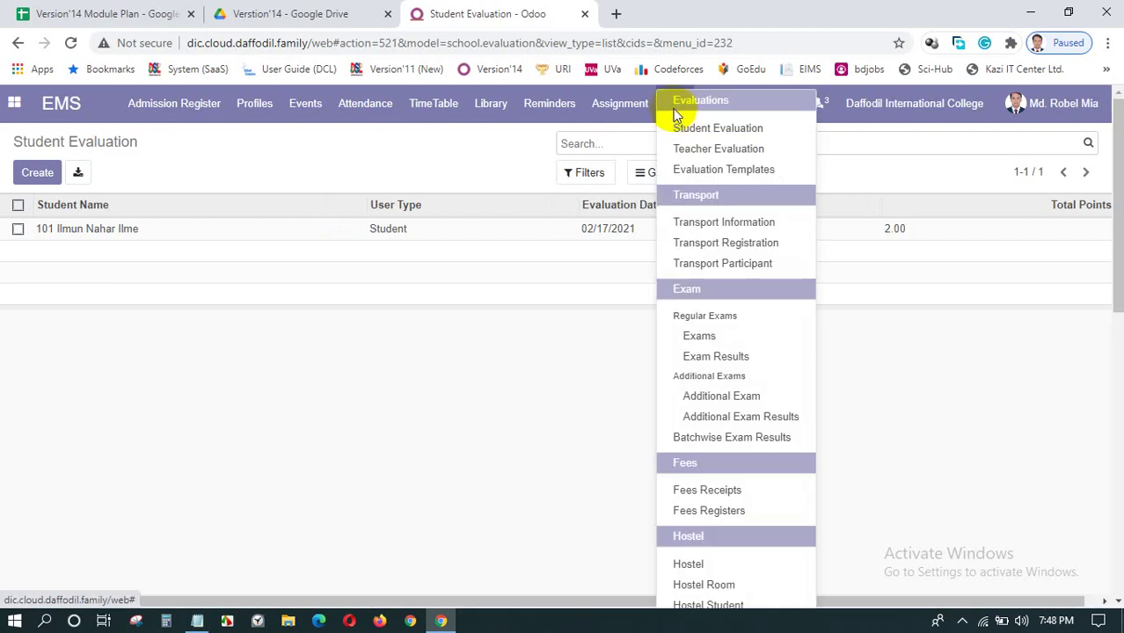
left_click(695, 148)
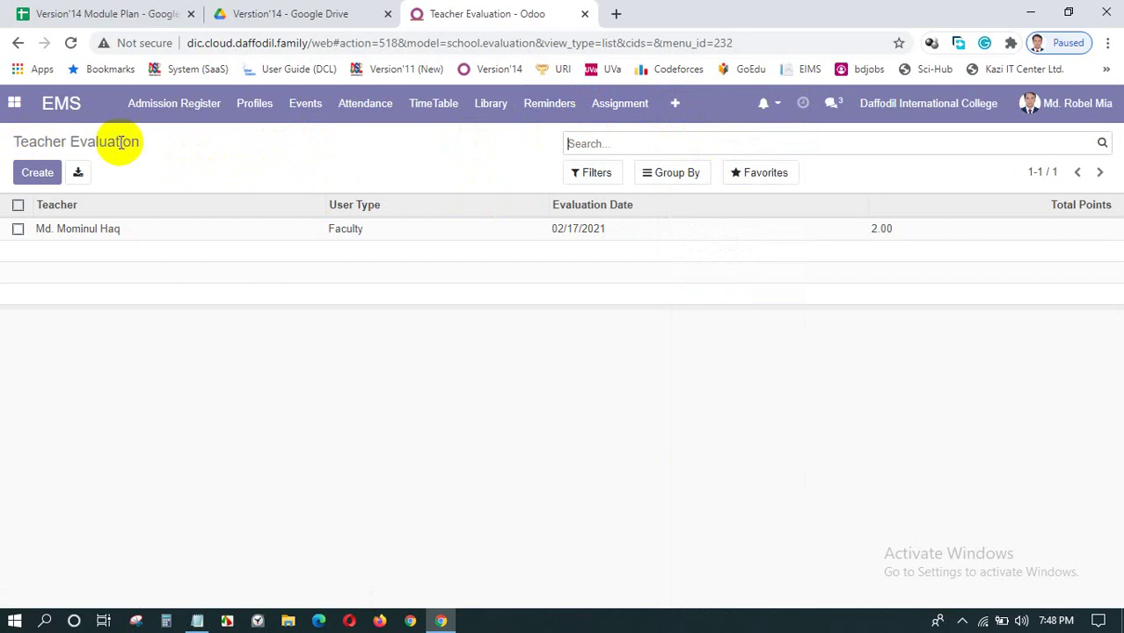
- Create a new teacher evaluation and assign it to the second teacher in the suggested names, replacing the first one
left_click(35, 173)
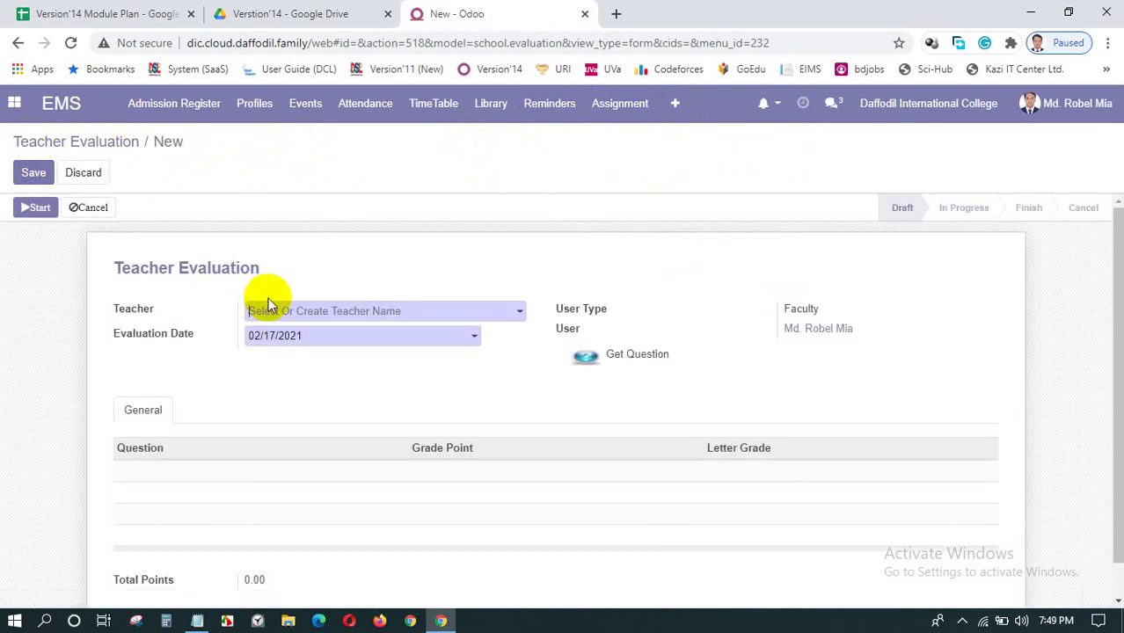
left_click(317, 312)
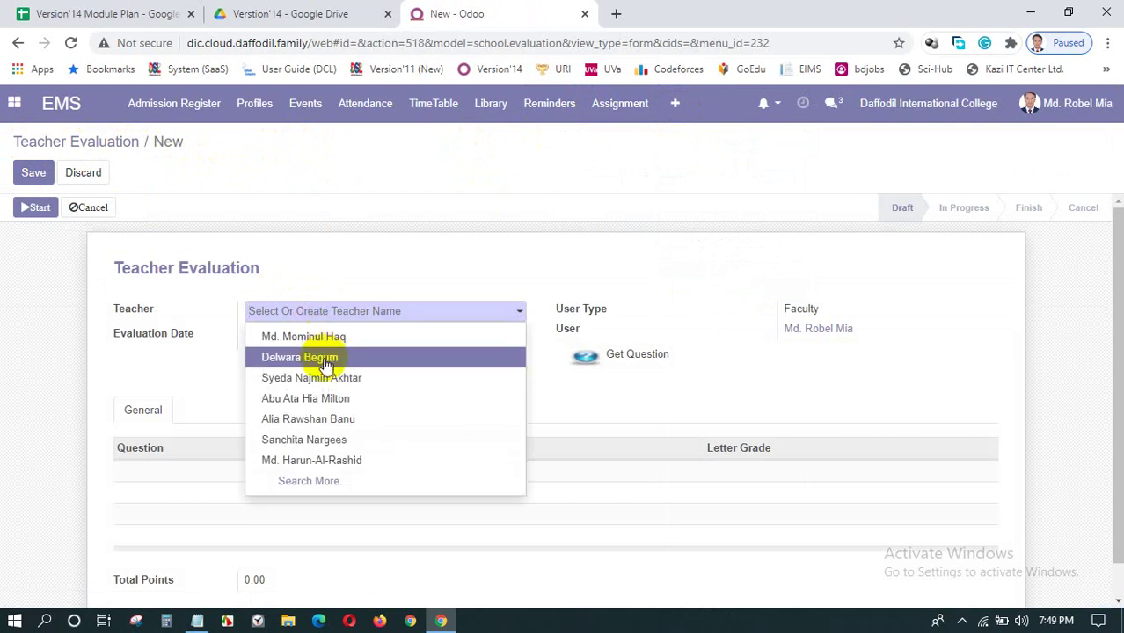
left_click(327, 337)
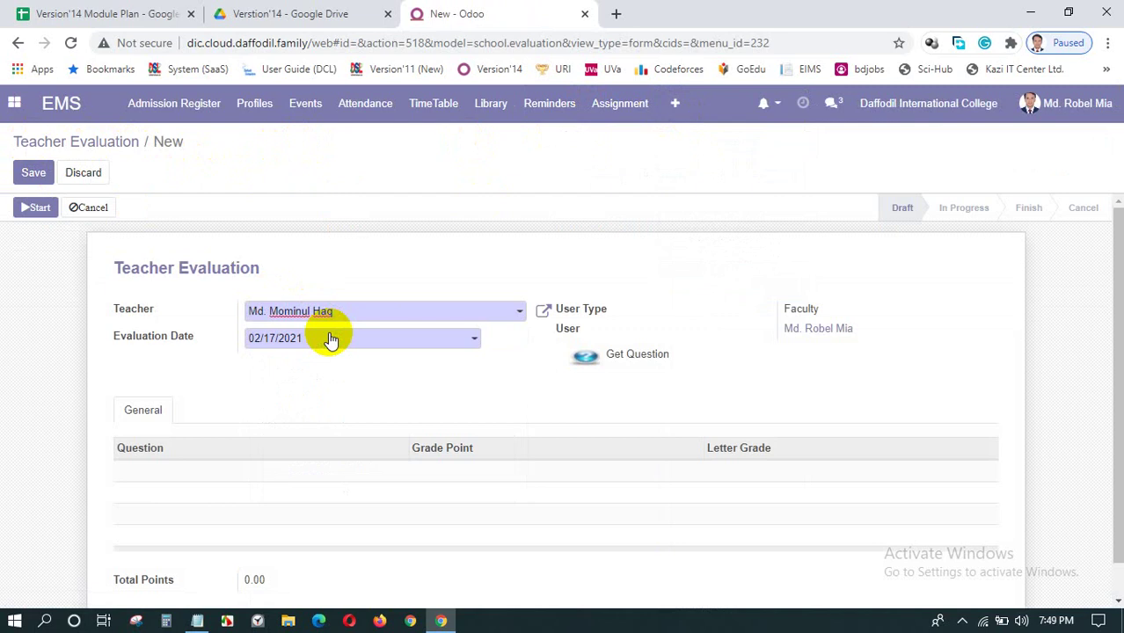
key("BackSpace")
key("ctrl+a")
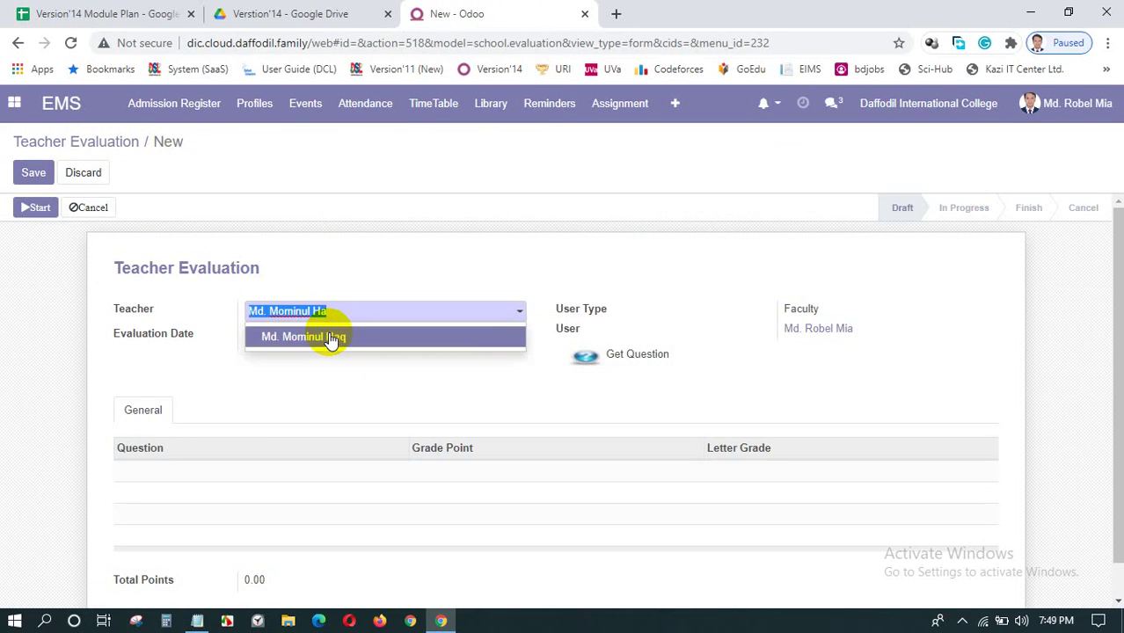
type("D")
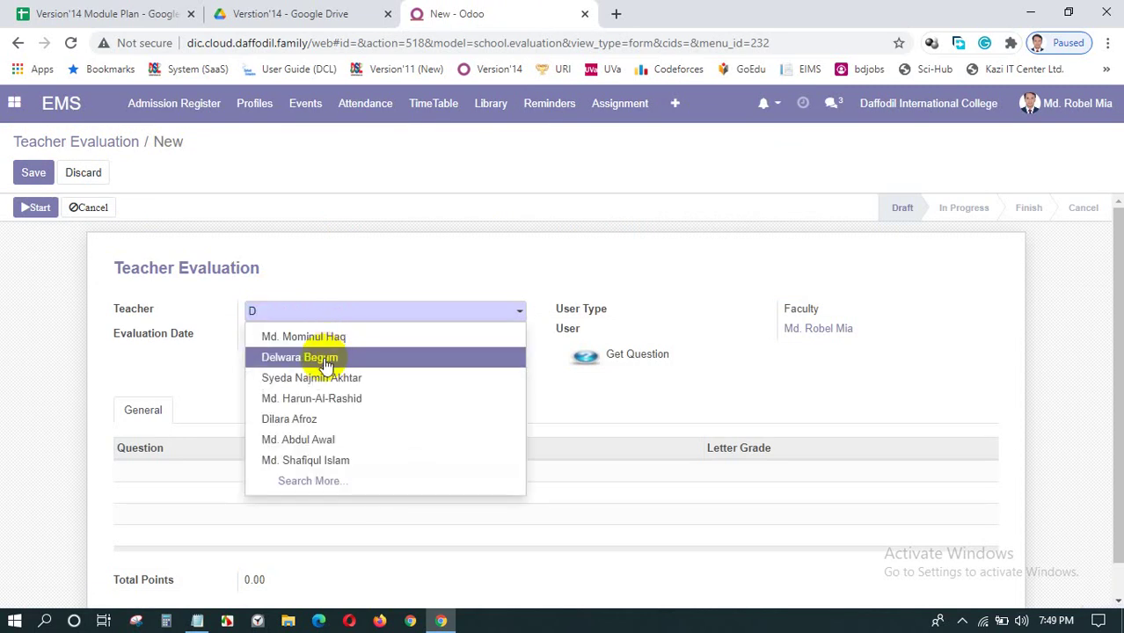
left_click(324, 364)
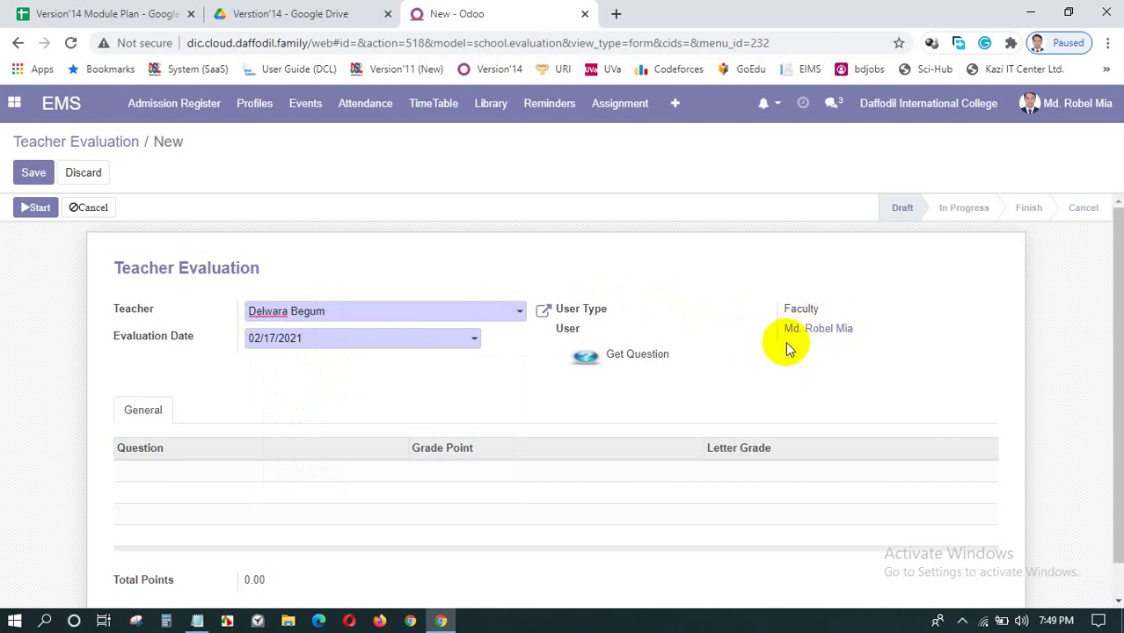
- Set the evaluation date to 02/28/2021, and save the evaluation with its retrieved questions
left_click(324, 341)
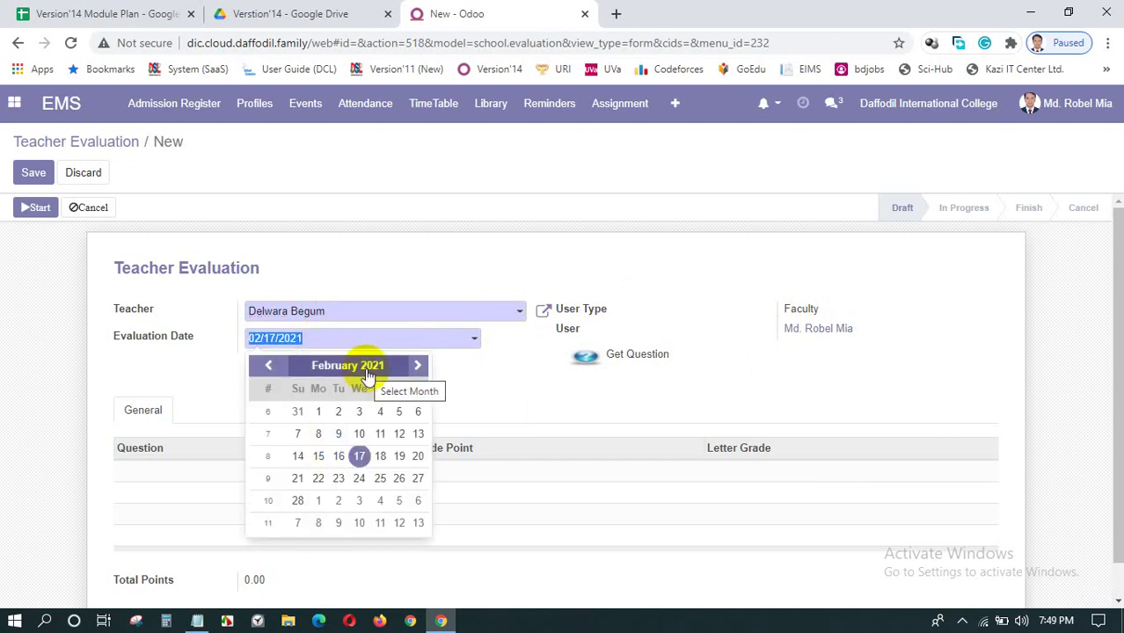
left_click(297, 503)
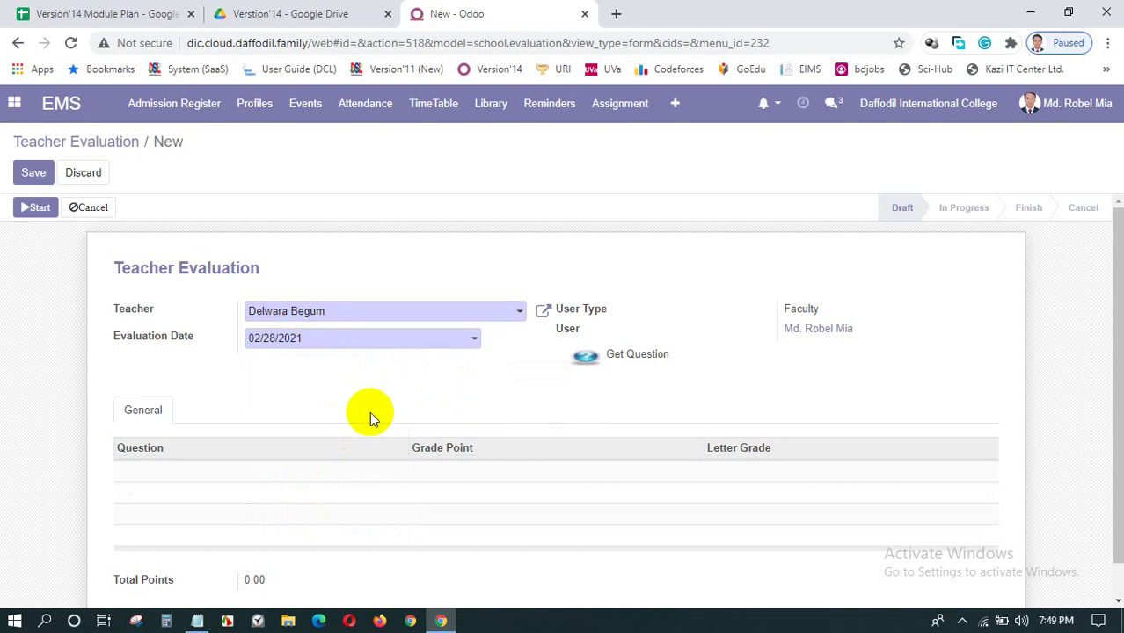
left_click(635, 357)
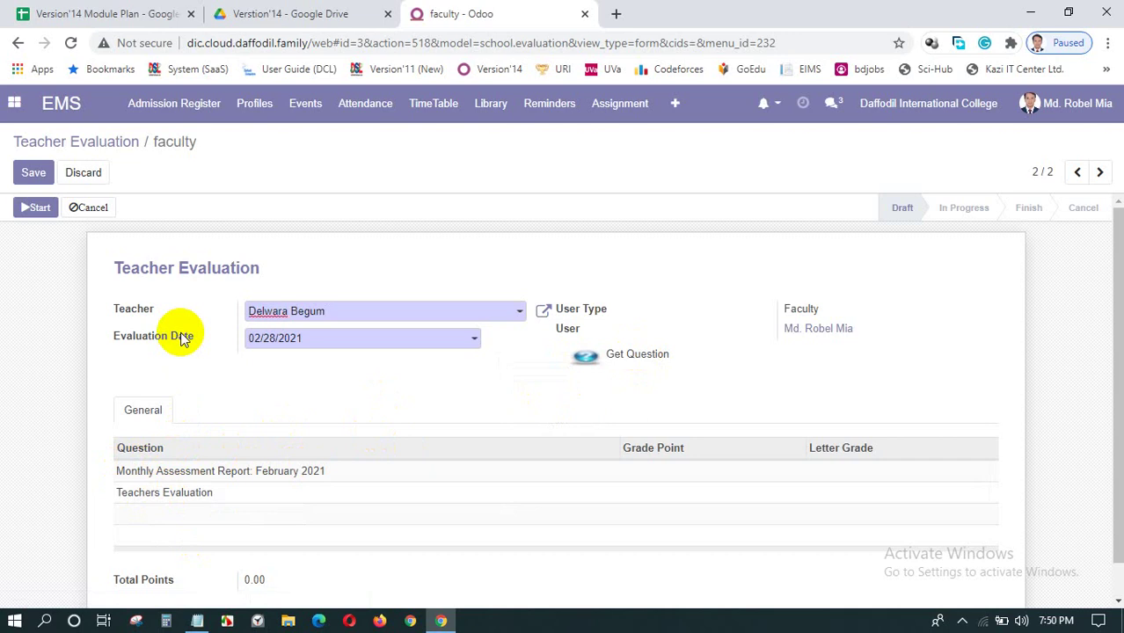
left_click(34, 175)
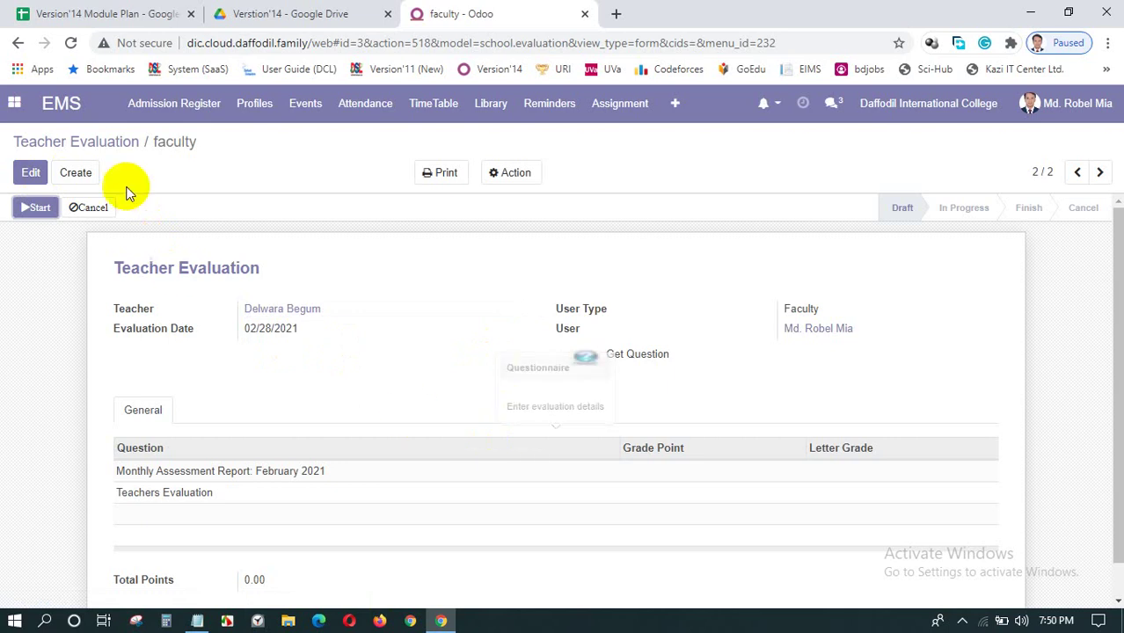
- Inspect the Monthly Assessment Report: February 2021 question's details in the draft evaluation
left_click(29, 174)
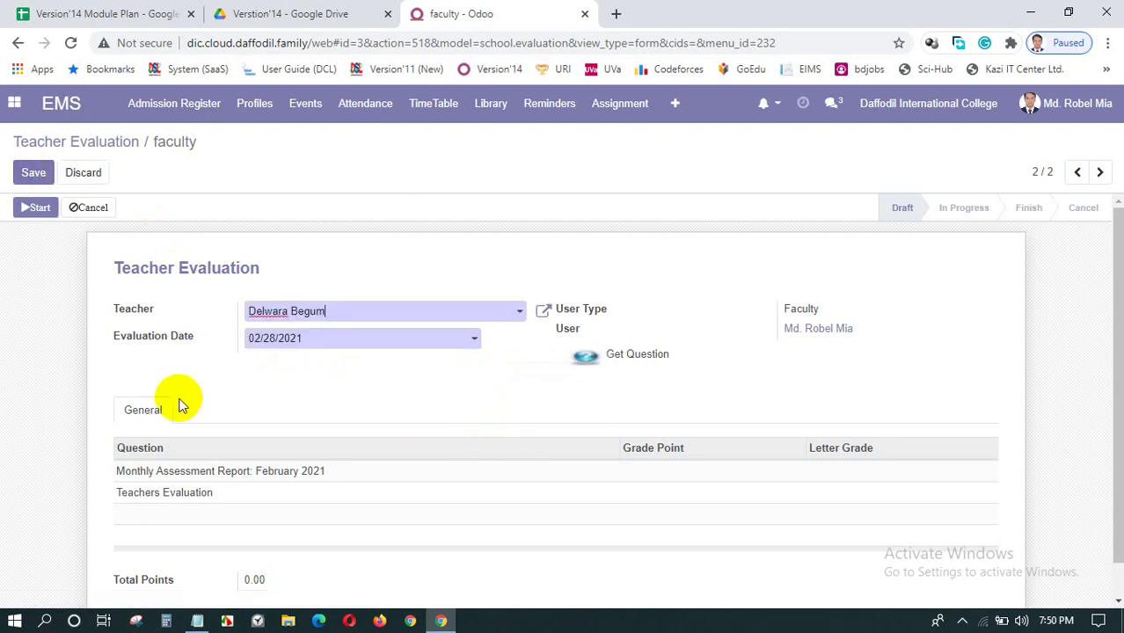
left_click(534, 474)
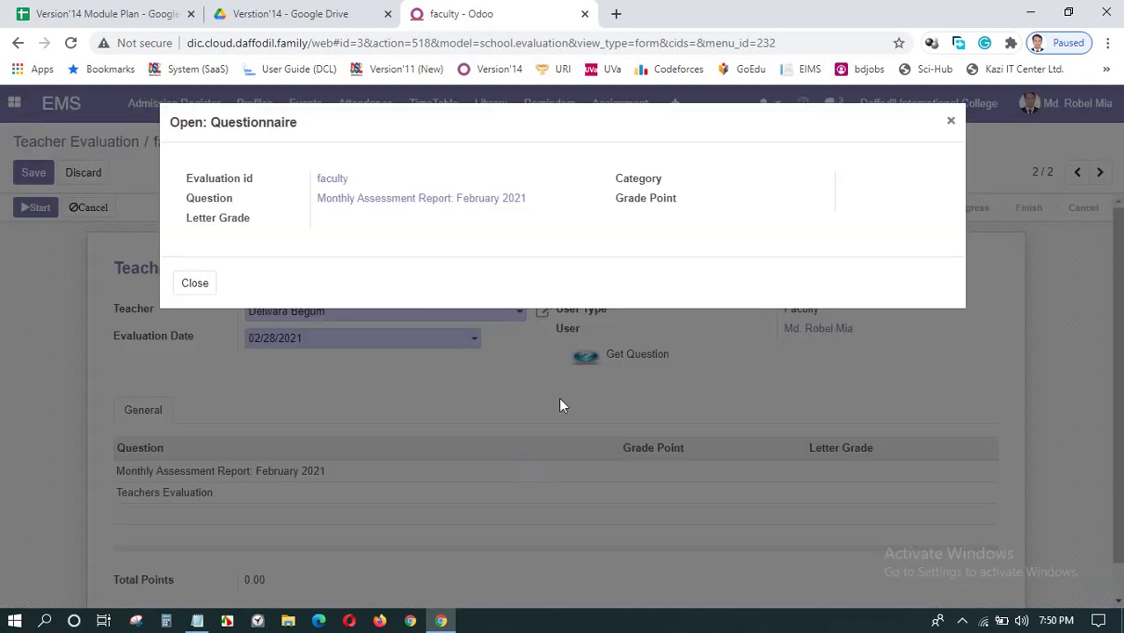
left_click(195, 285)
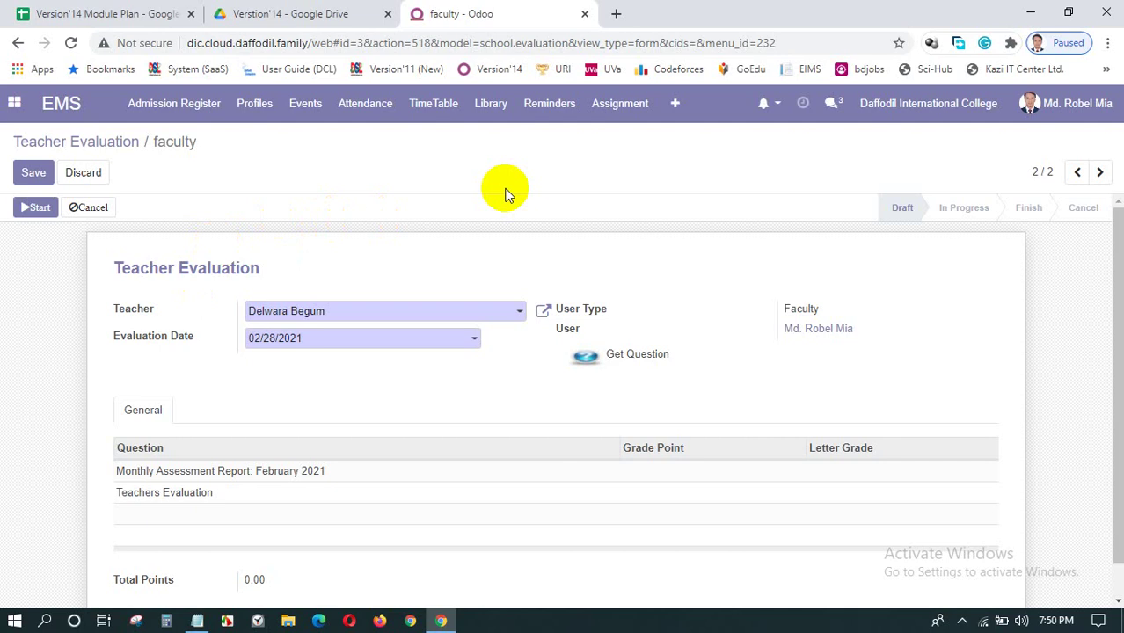
left_click(26, 180)
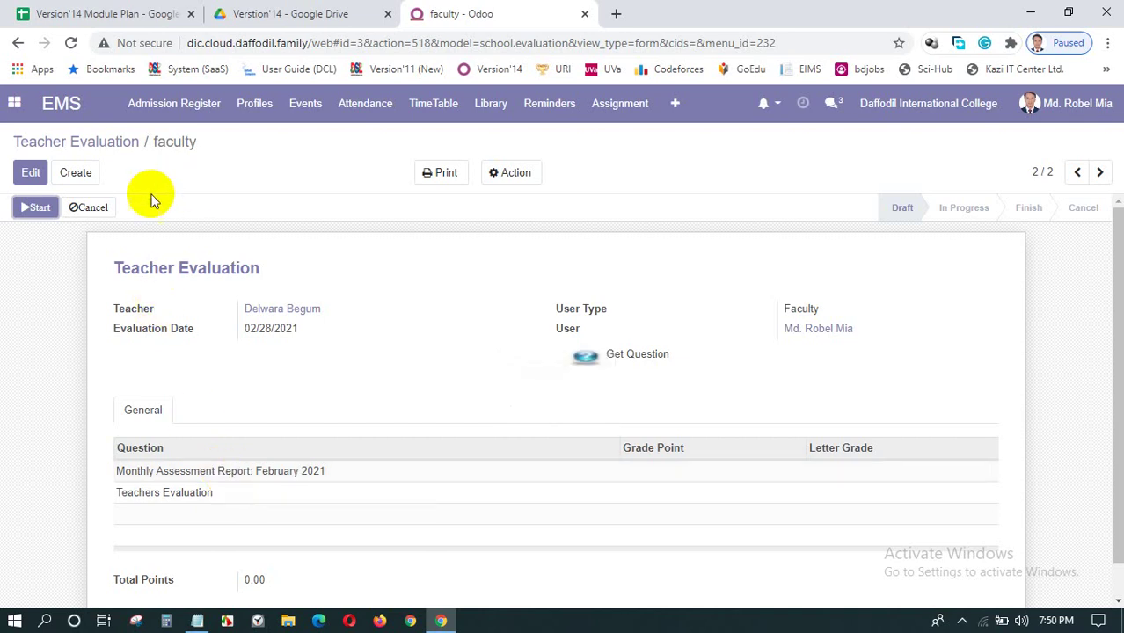
- Start the evaluation and remove the Teachers Evaluation question from its General questionnaire
left_click(35, 208)
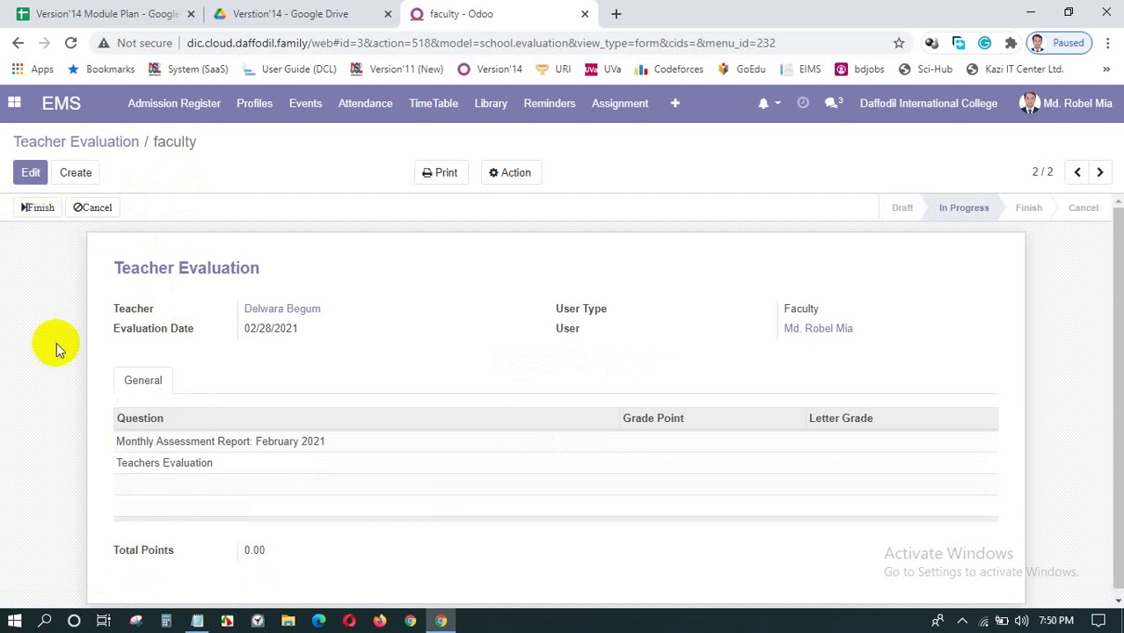
left_click(29, 175)
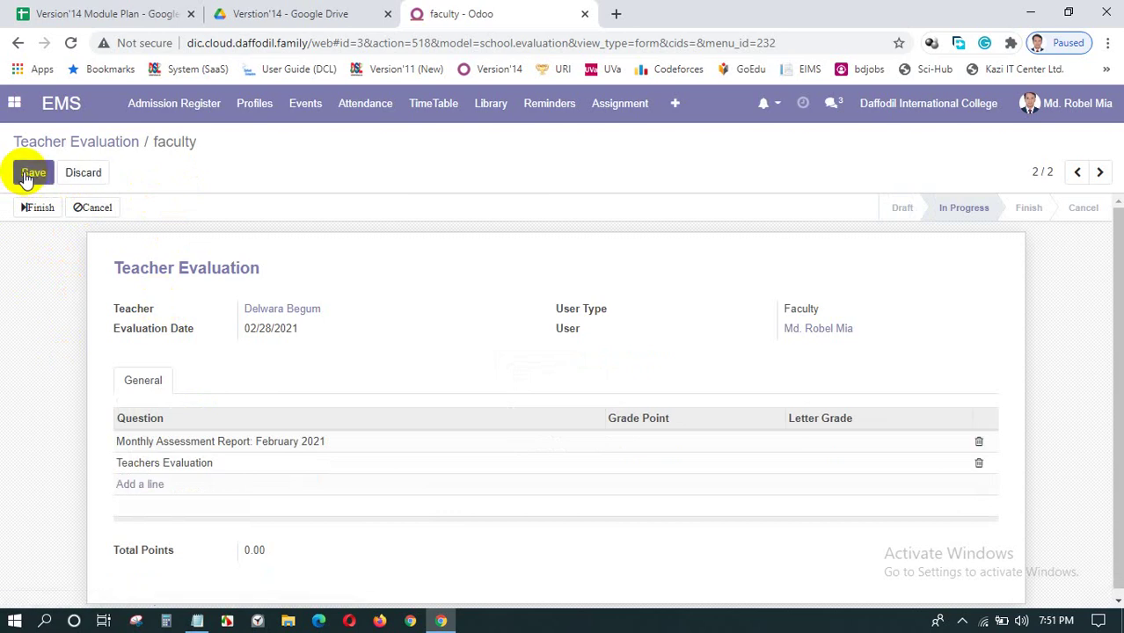
left_click(153, 484)
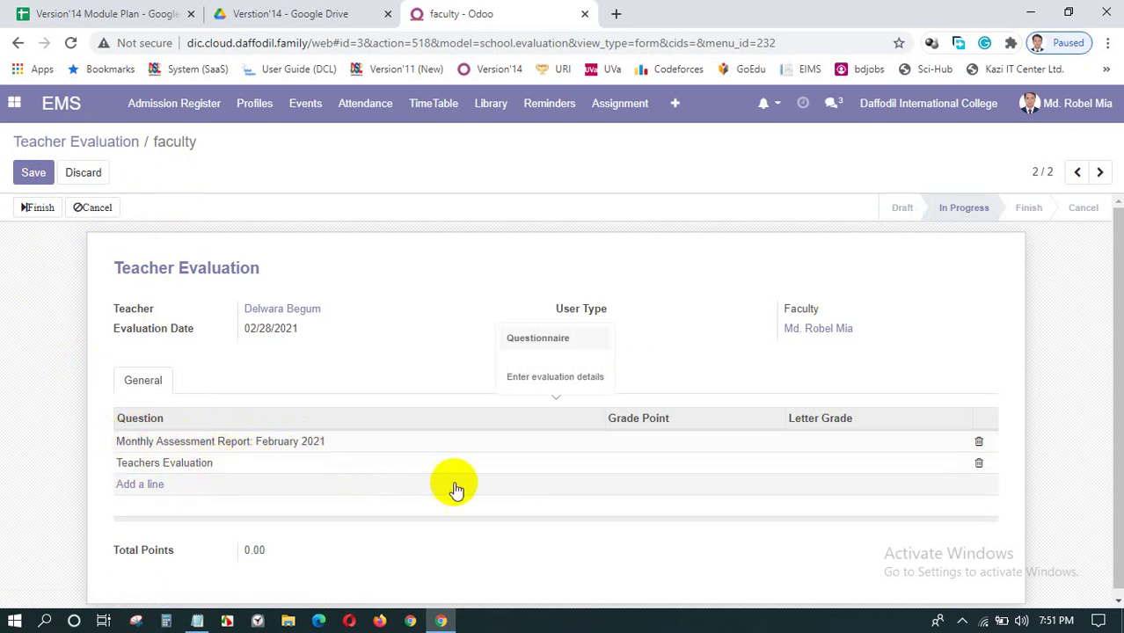
left_click(980, 463)
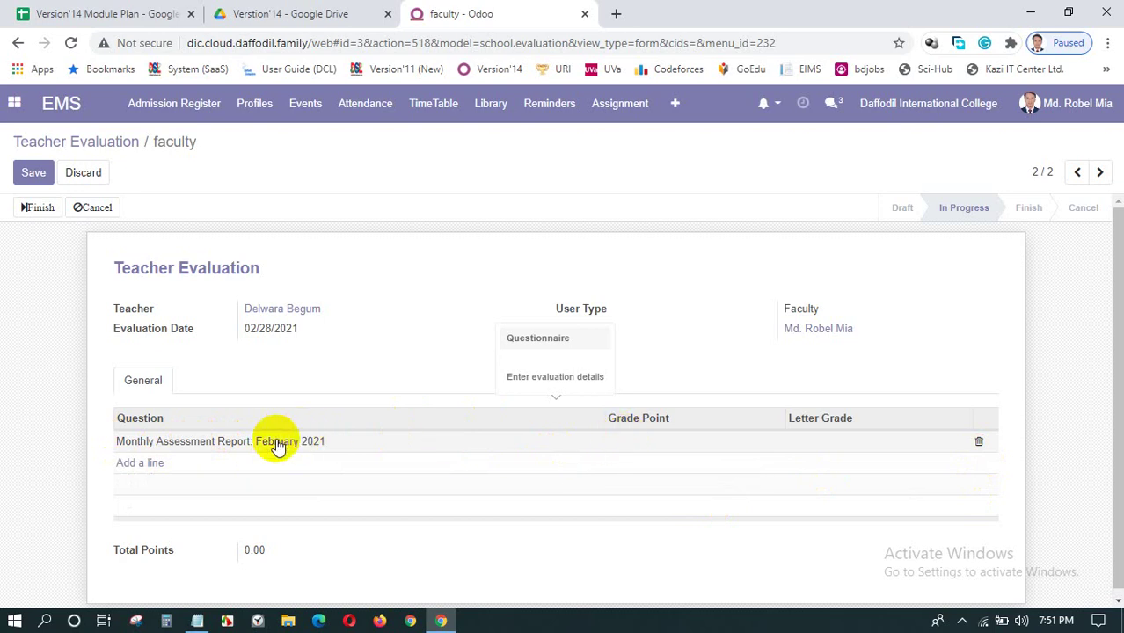
- Try grade point 3.0 for the Monthly Assessment Report: February 2021 question
left_click(651, 451)
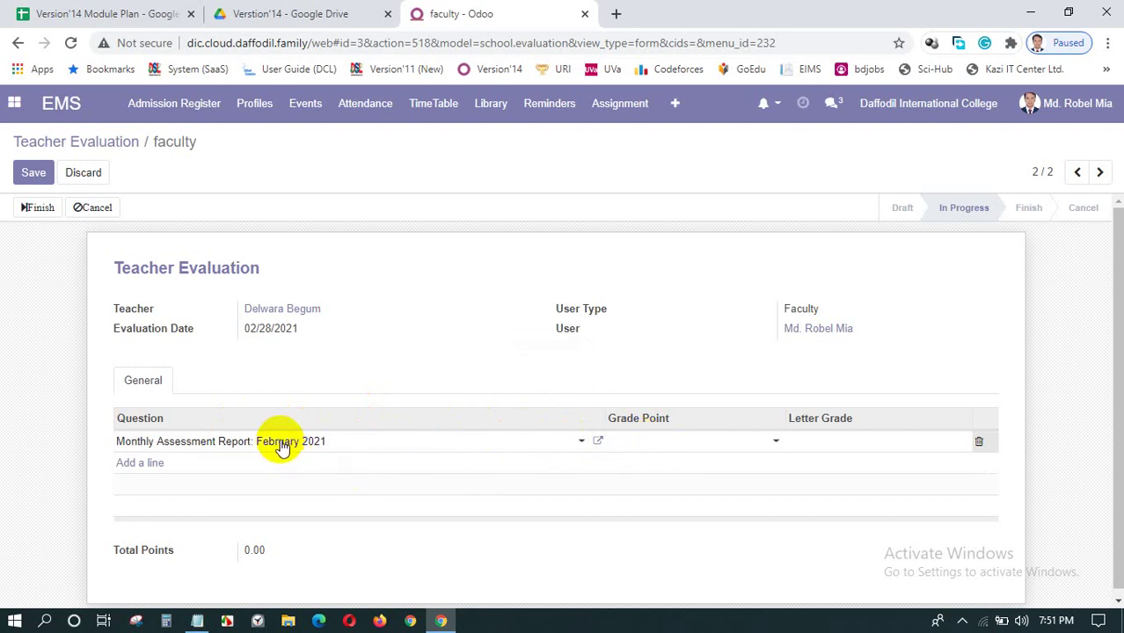
left_click(664, 445)
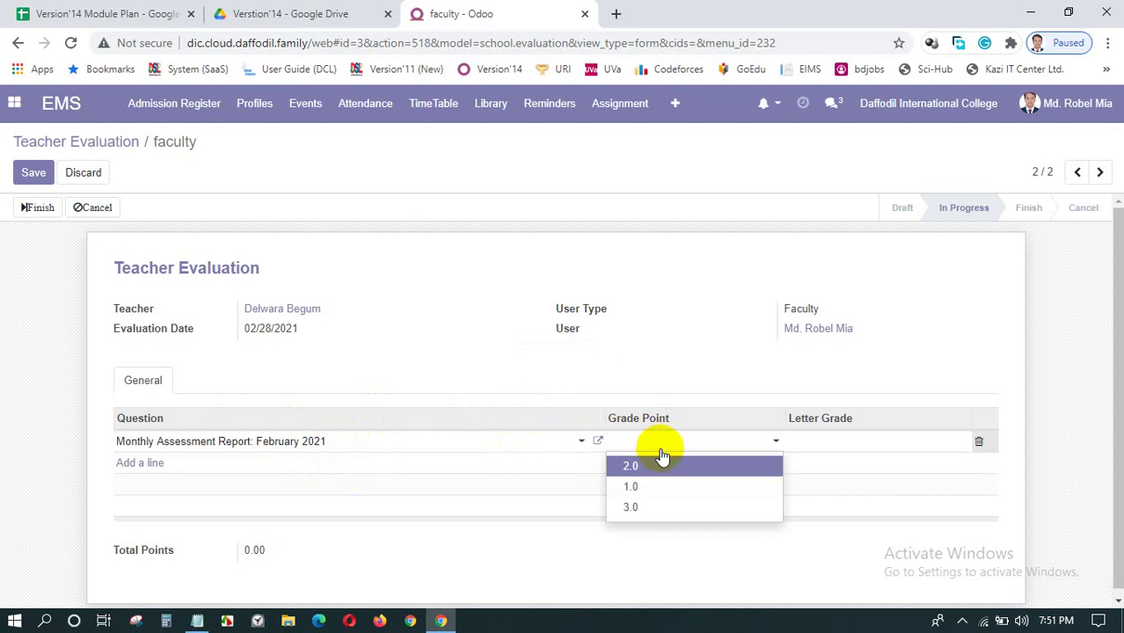
left_click(628, 508)
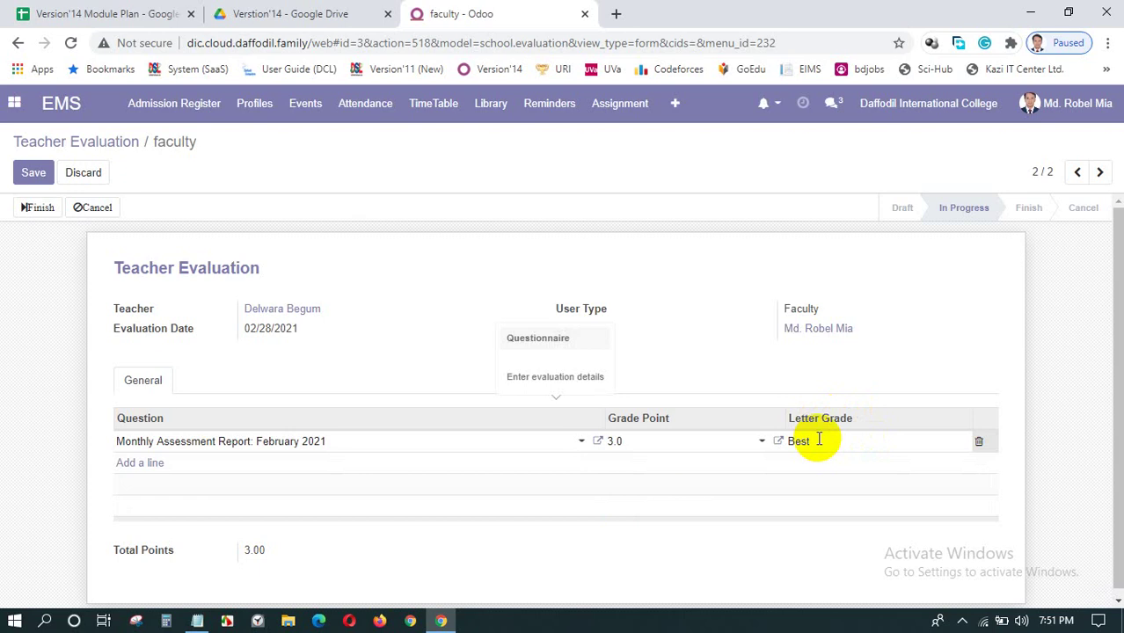
- Set the Monthly Assessment Report: February 2021 question's grade point to 2.0
left_click(632, 439)
left_click(639, 443)
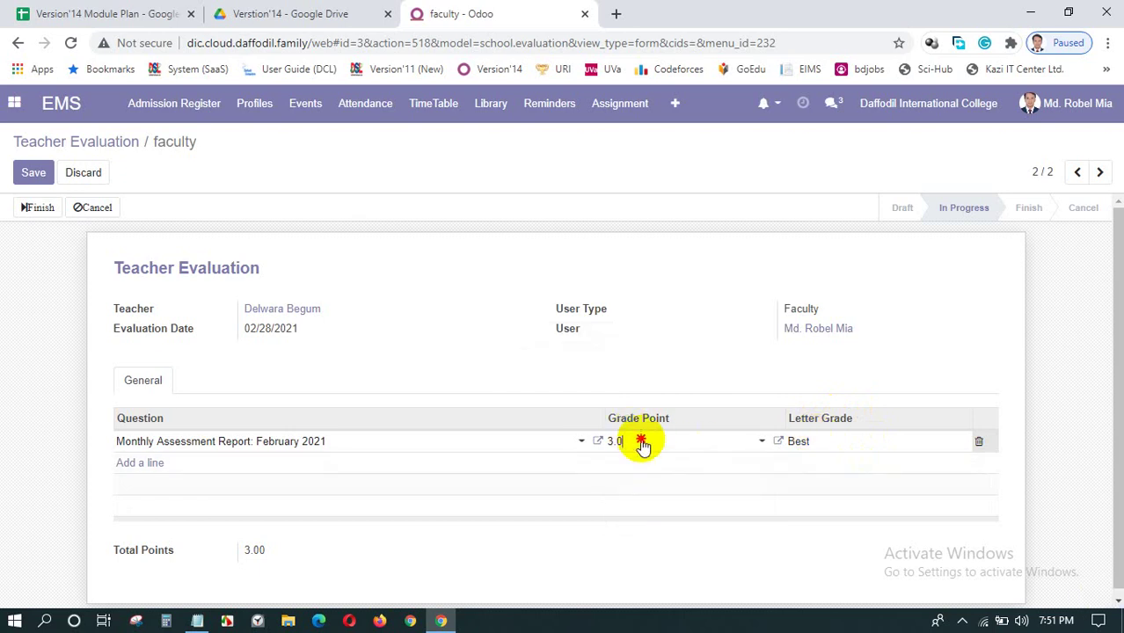
left_click(642, 454)
left_click(634, 466)
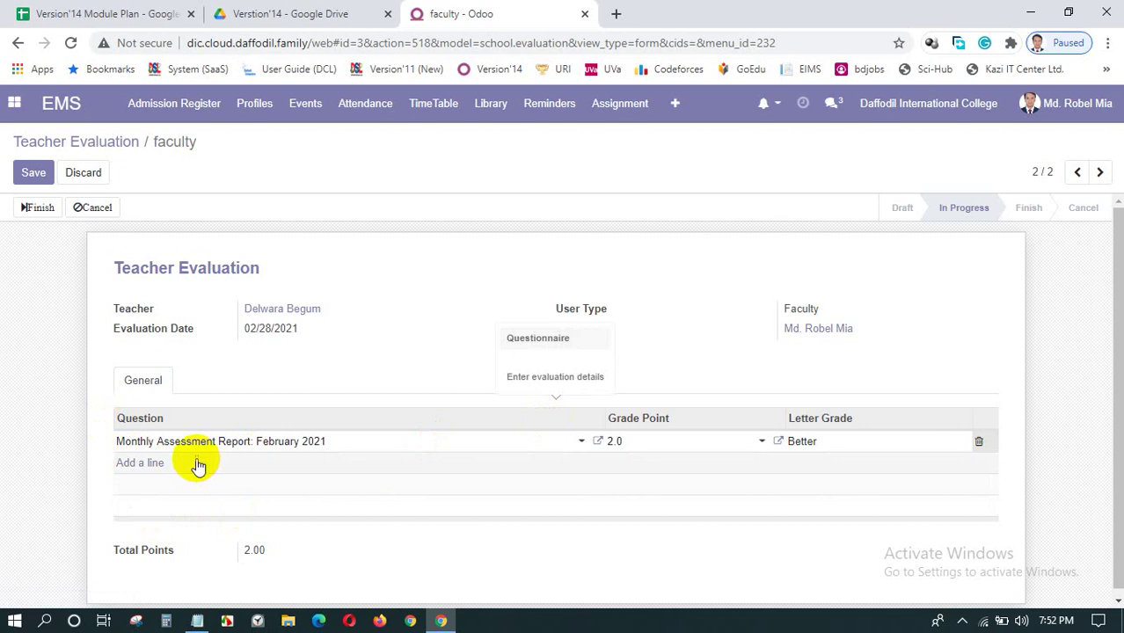
- Add a Teachers Evaluation question line with grade point 3.0, and save the evaluation
left_click(151, 467)
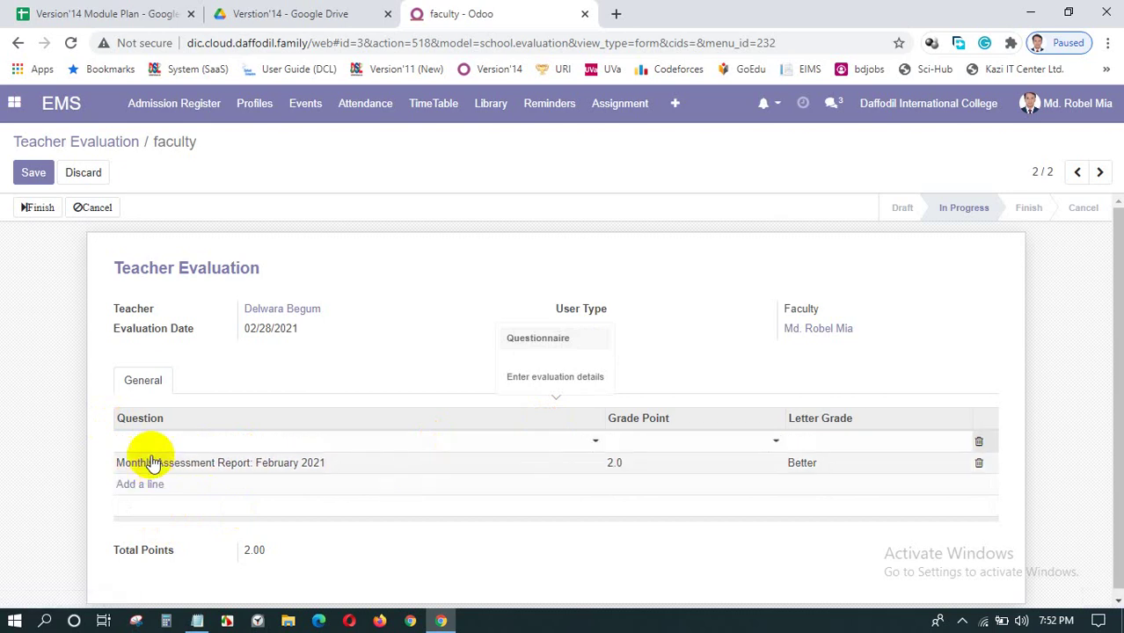
left_click(155, 444)
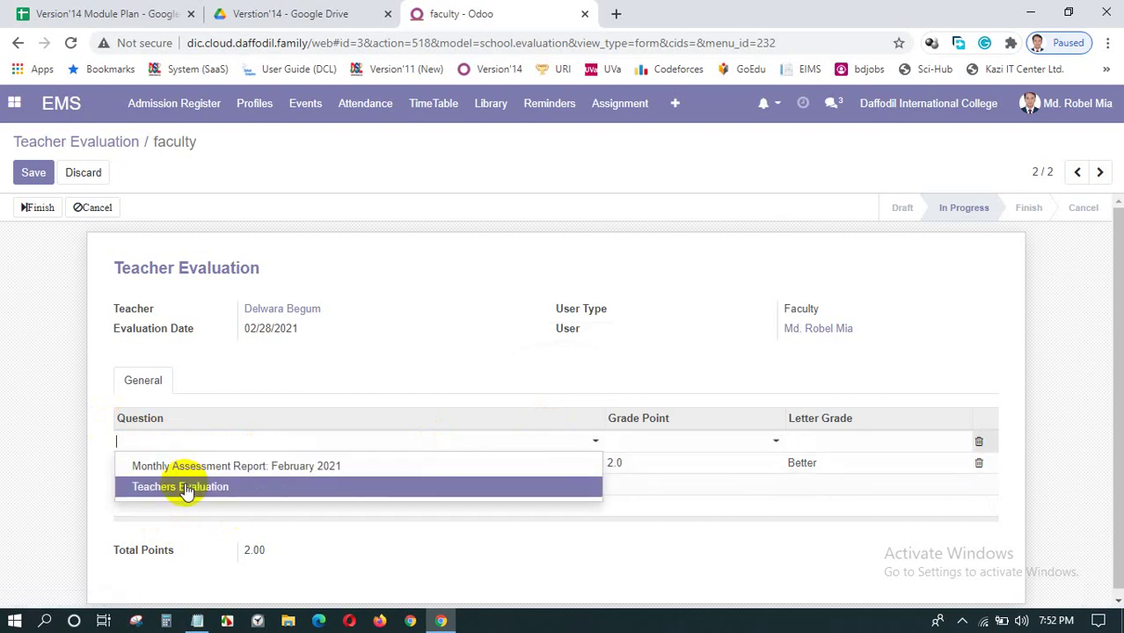
left_click(183, 488)
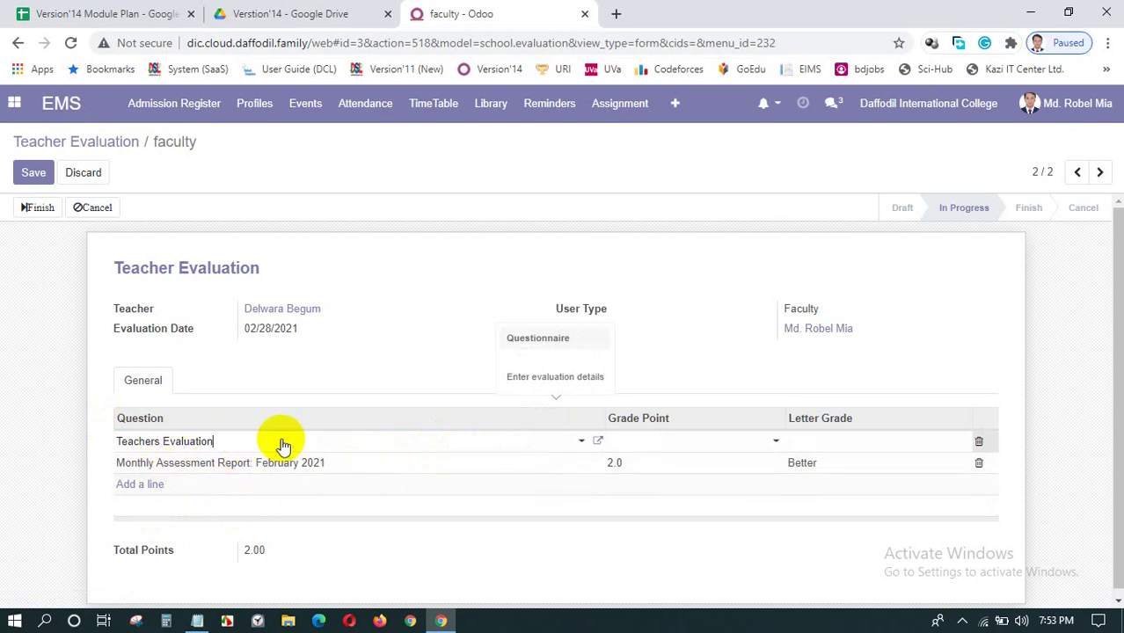
left_click(653, 447)
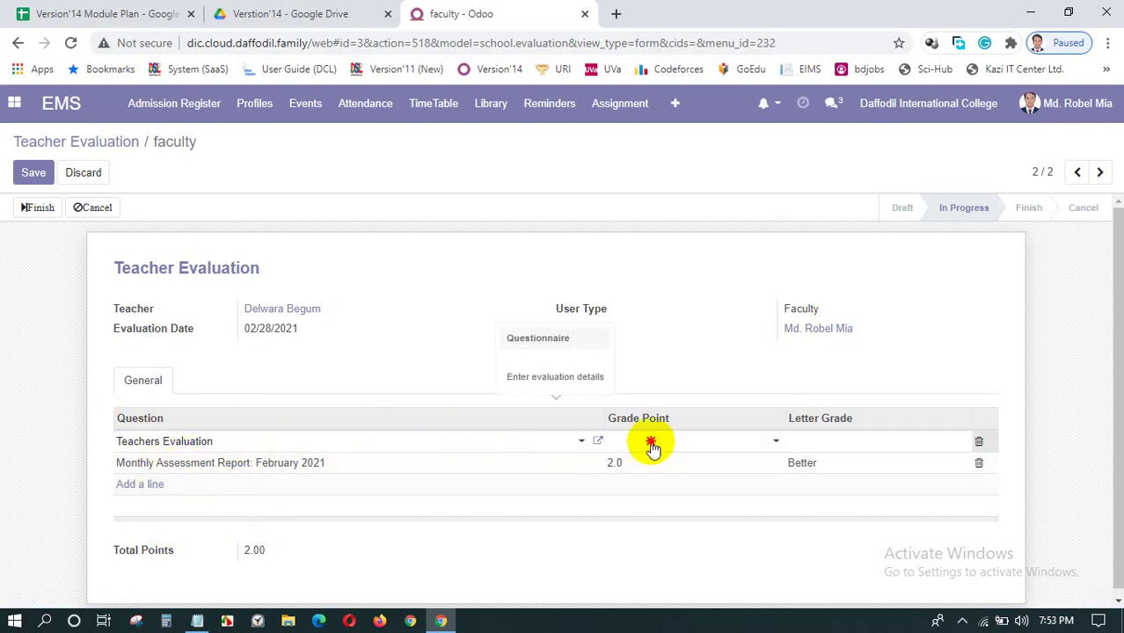
left_click(640, 468)
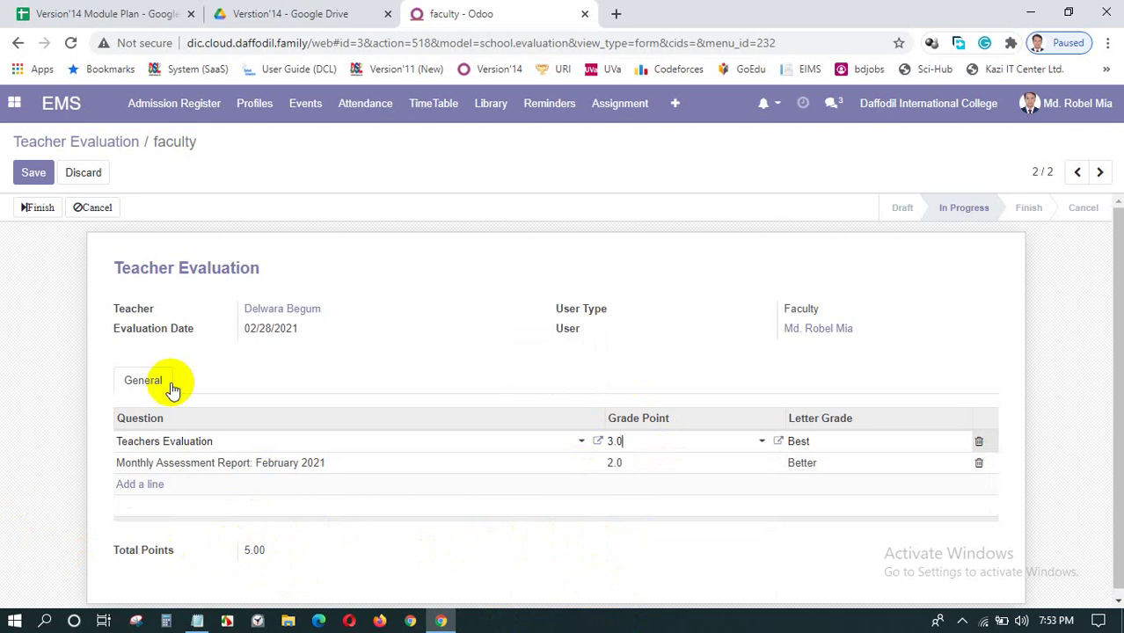
left_click(33, 172)
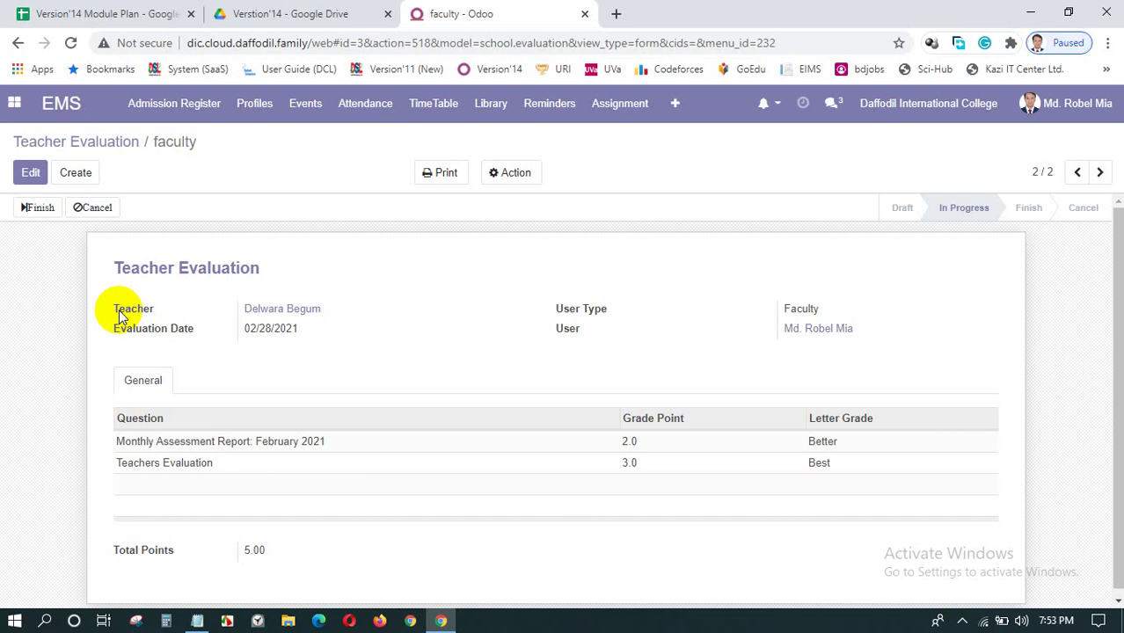
mouse_move(120, 317)
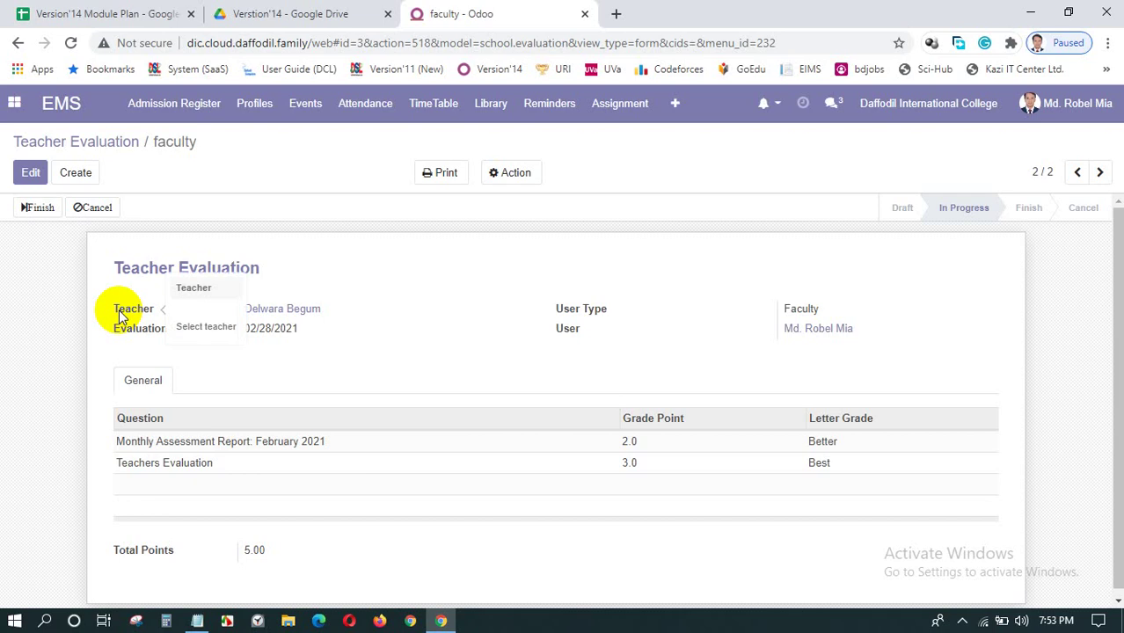
left_click(30, 172)
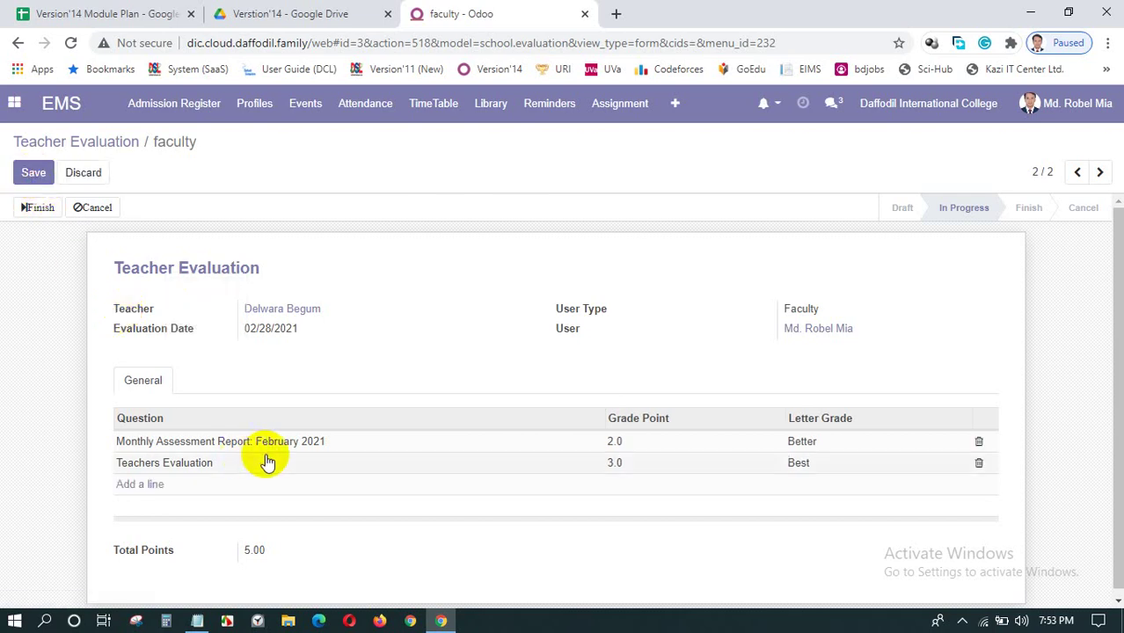
left_click(557, 461)
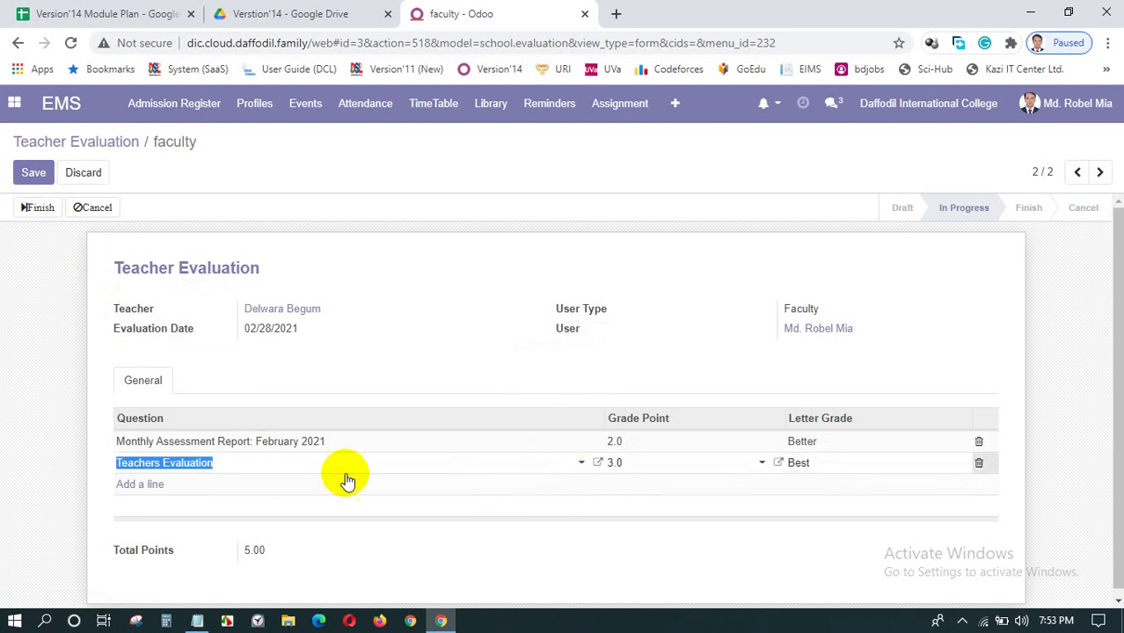
left_click(45, 395)
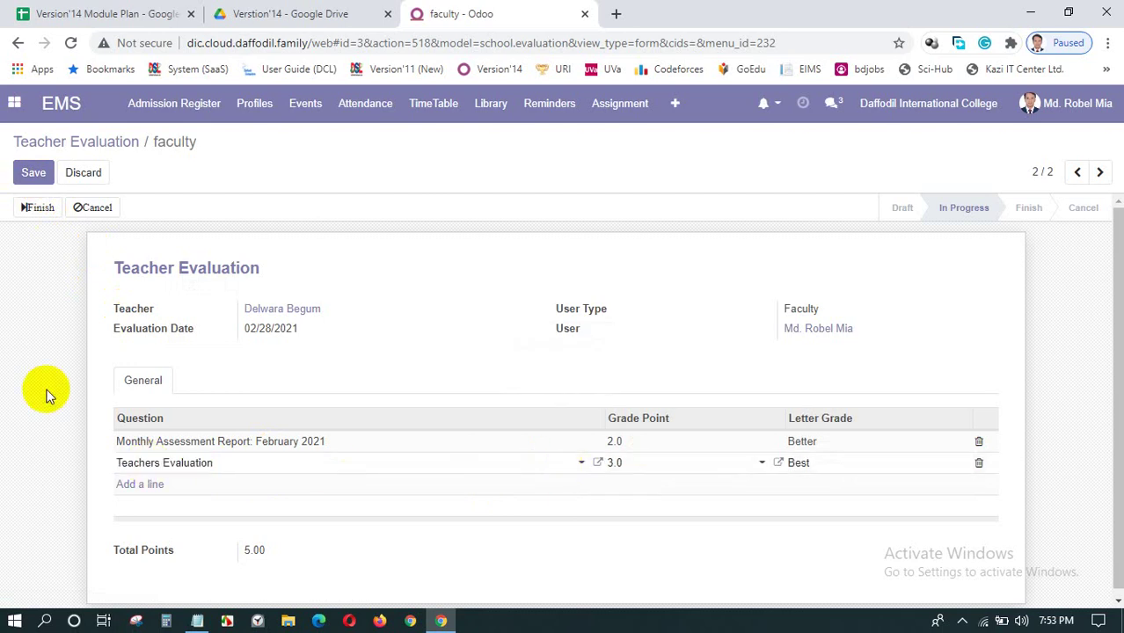
left_click(34, 173)
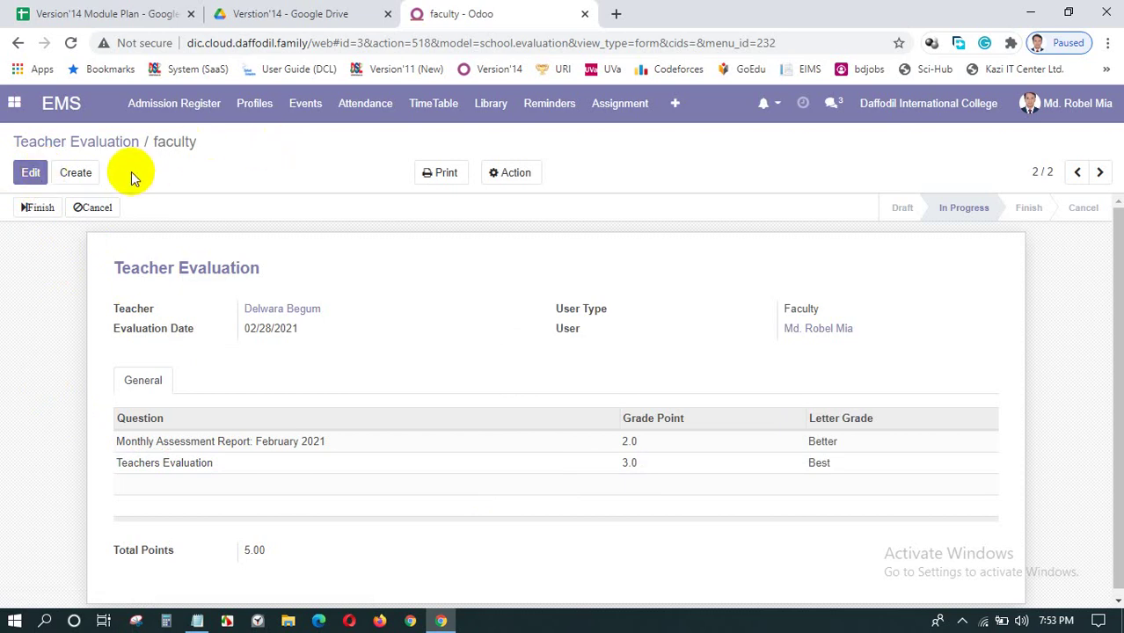
- Create a new student evaluation with the standard Eleven (XI)[Science - A]
left_click(678, 106)
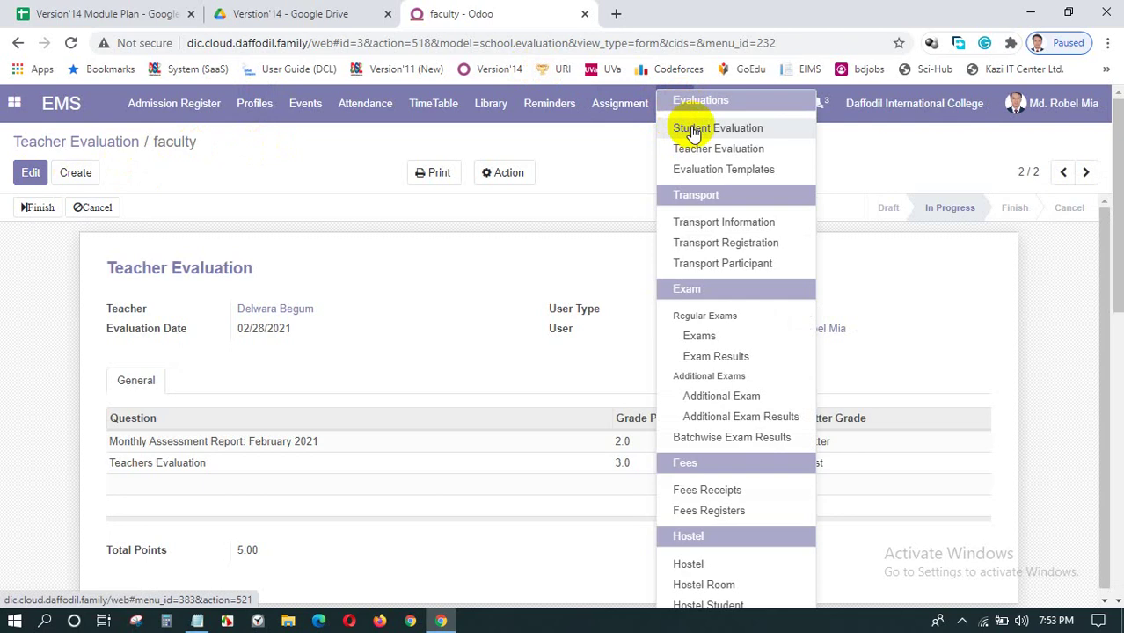
left_click(694, 130)
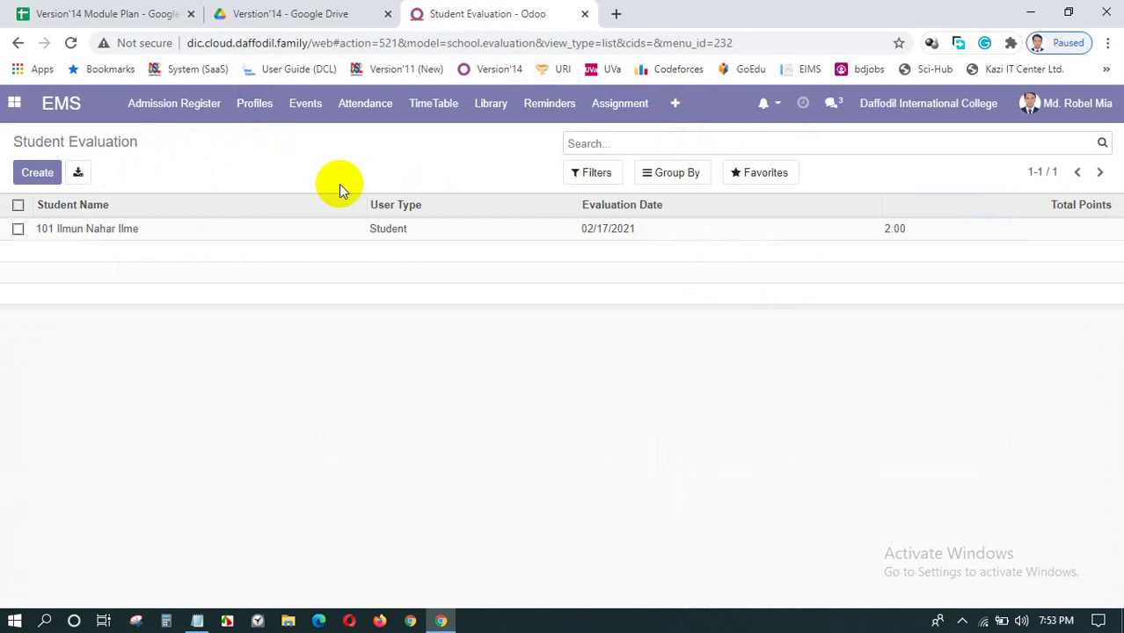
left_click(24, 175)
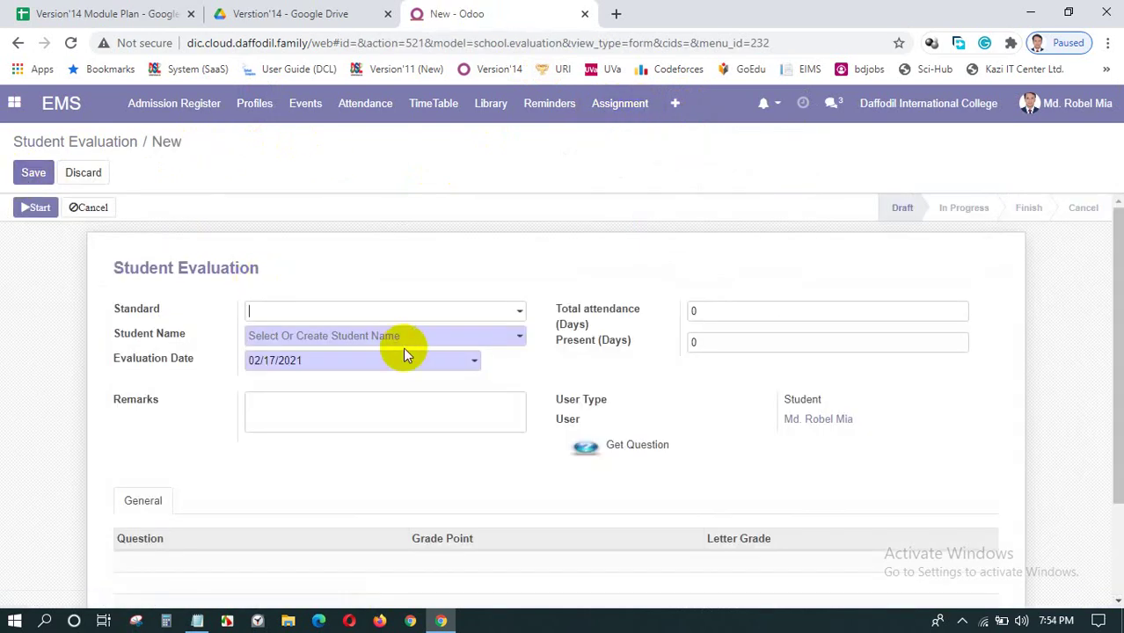
left_click(373, 315)
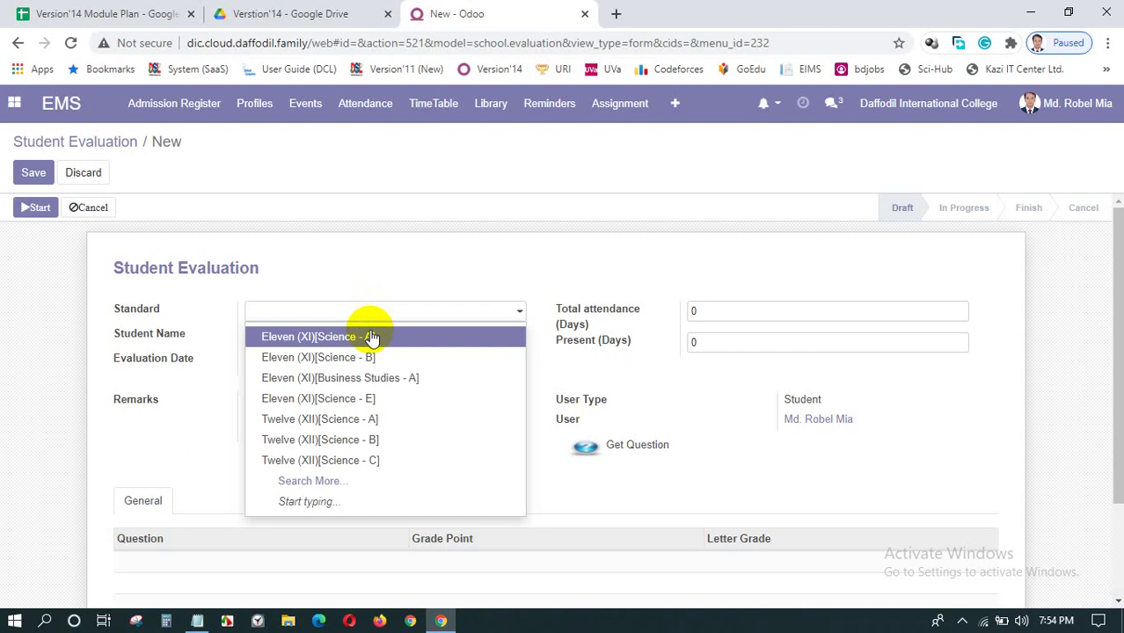
left_click(312, 338)
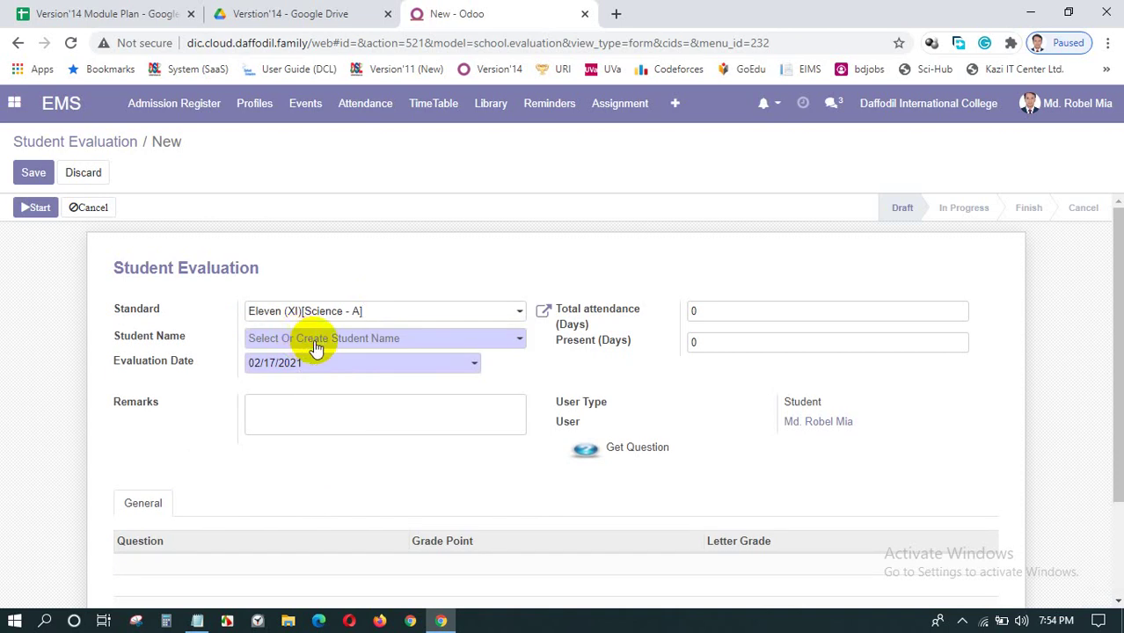
- Choose the third listed student for the evaluation and set the evaluation date to 02/28/2021
left_click(314, 345)
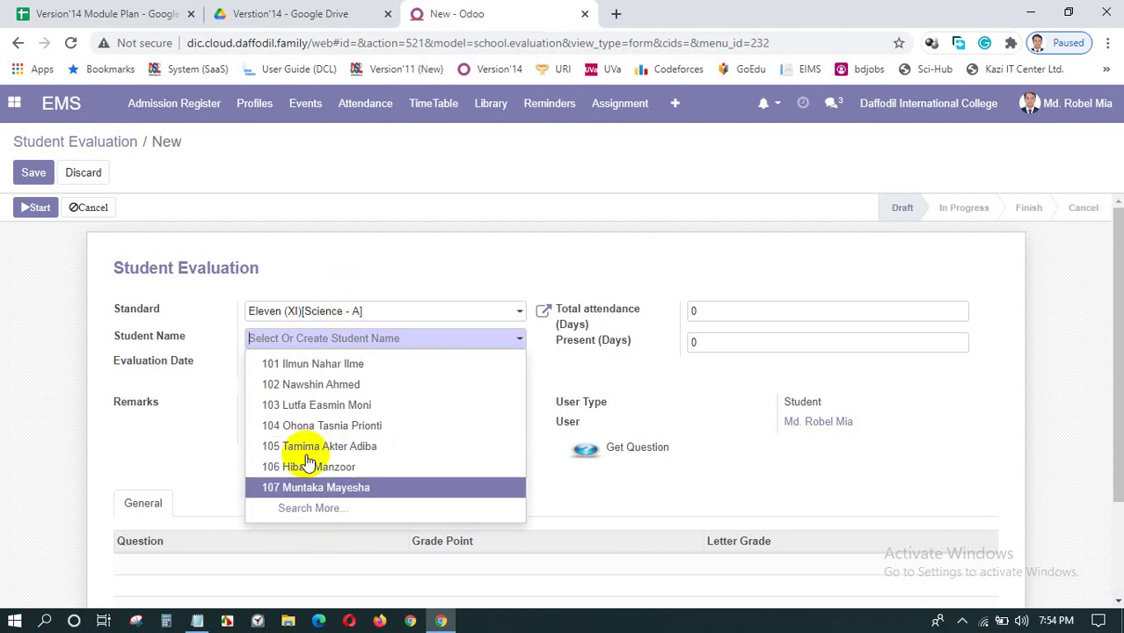
left_click(311, 407)
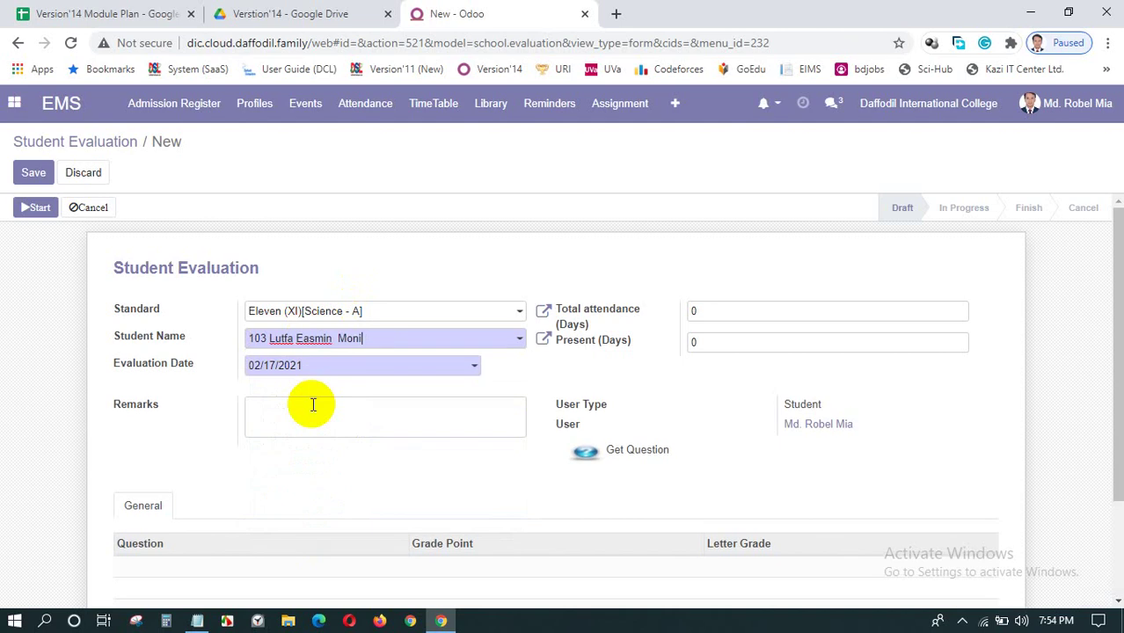
left_click(296, 367)
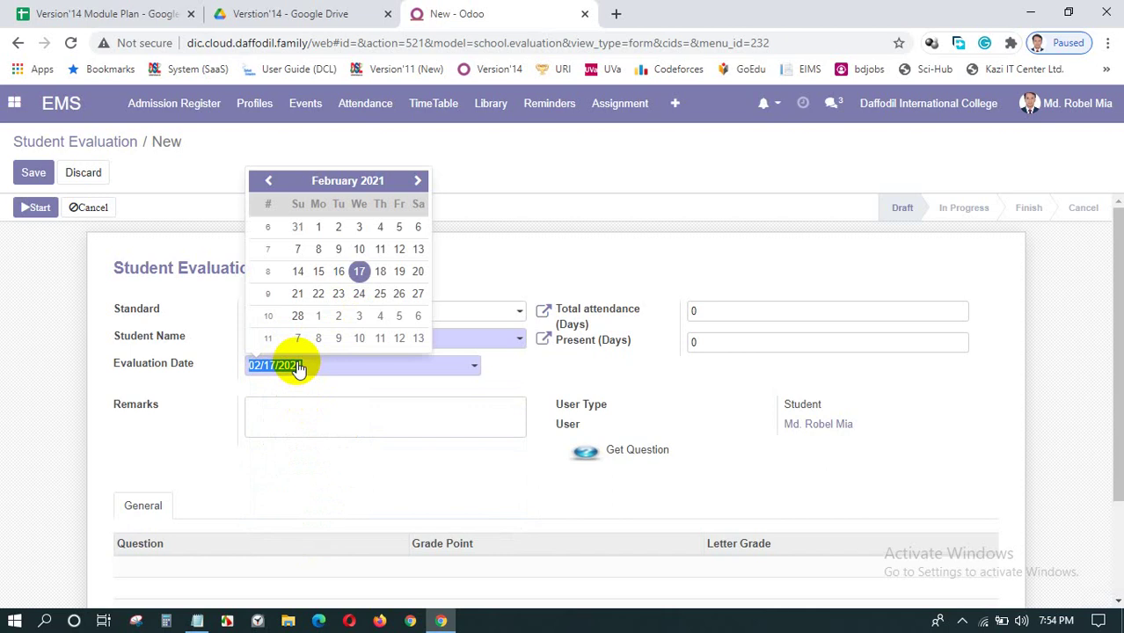
left_click(297, 316)
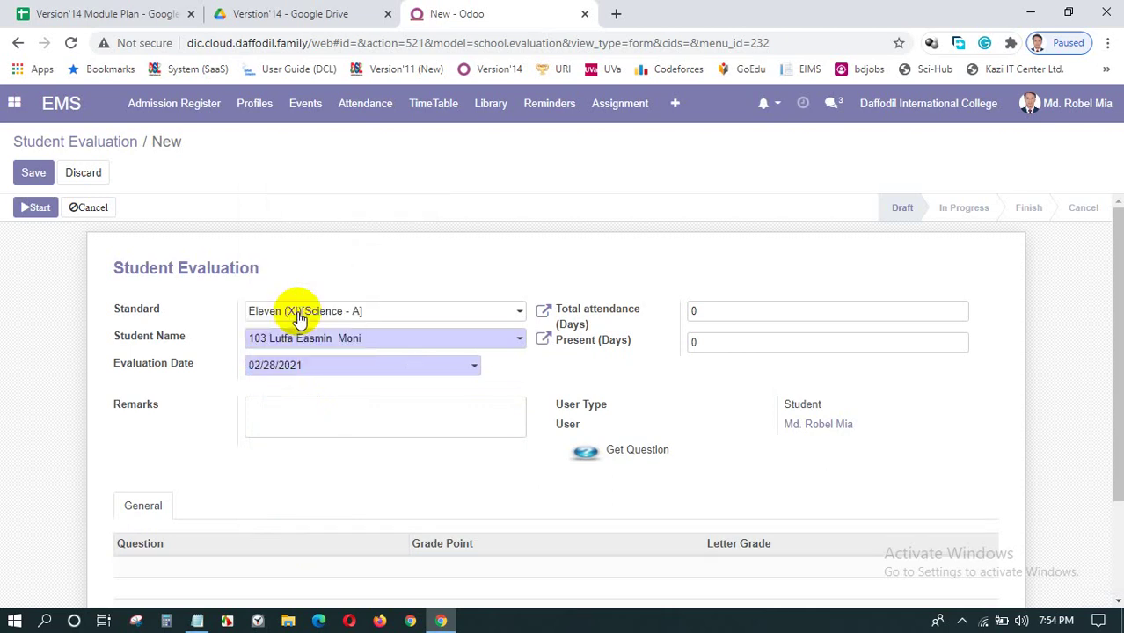
- Set the student's total attendance to 20 days and the days present to 16
left_click(315, 410)
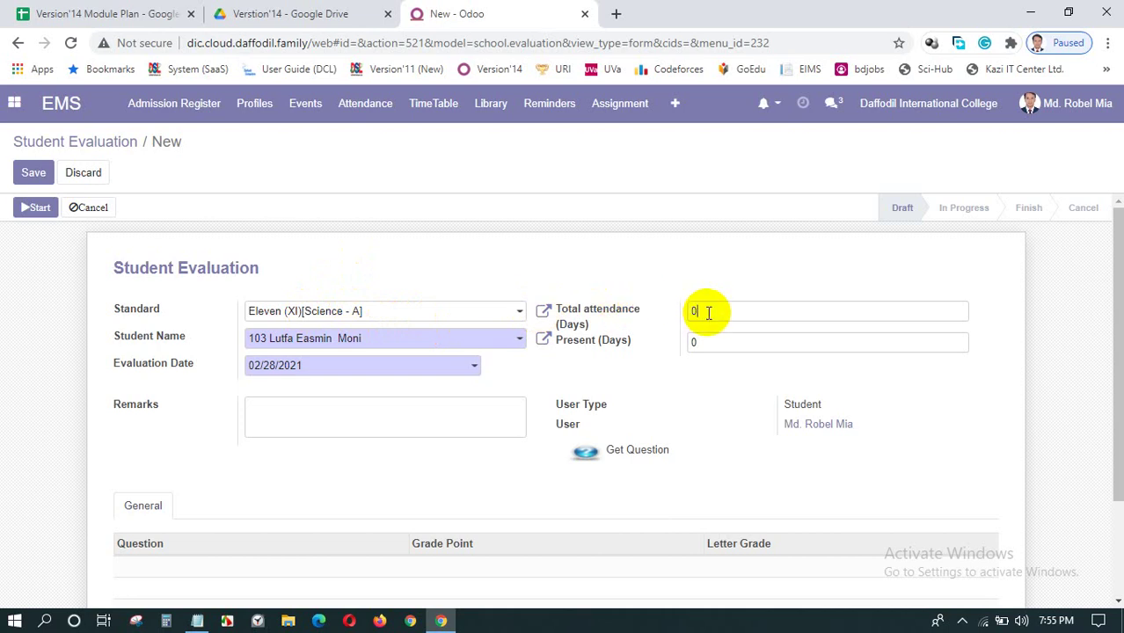
key("BackSpace")
type("20")
left_click(698, 342)
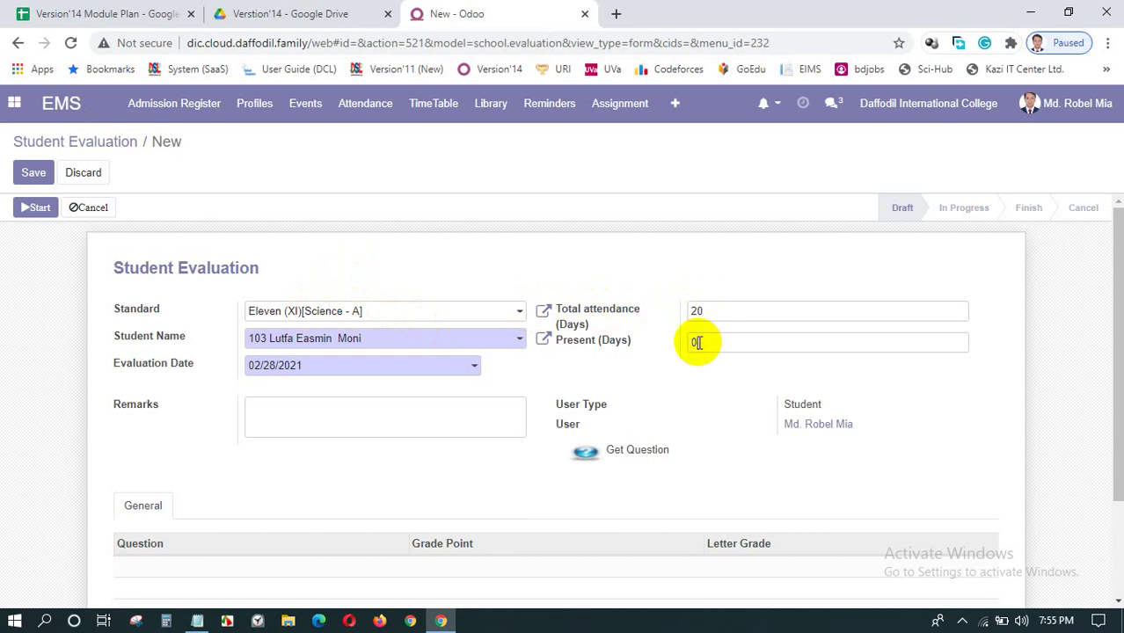
key("BackSpace")
type("1")
type("8")
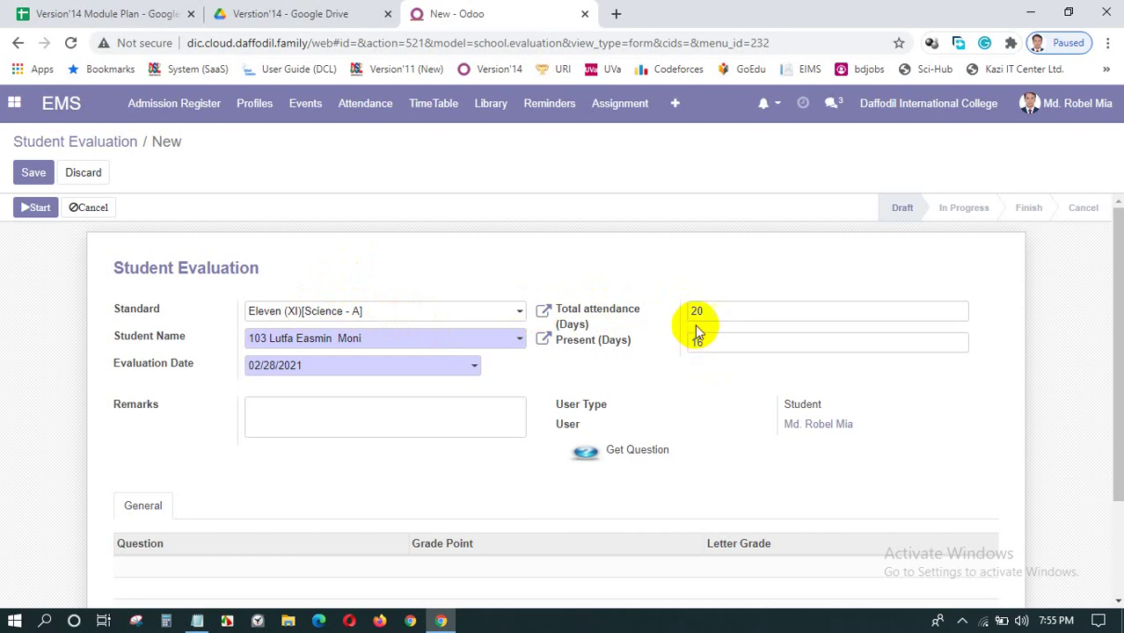
double_click(696, 312)
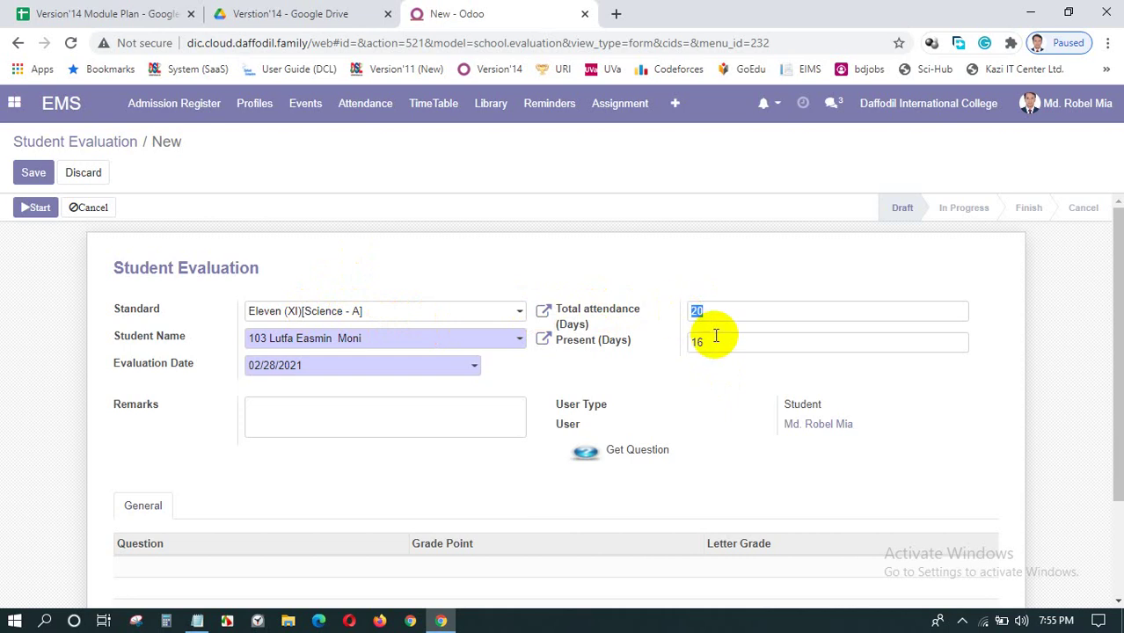
double_click(695, 341)
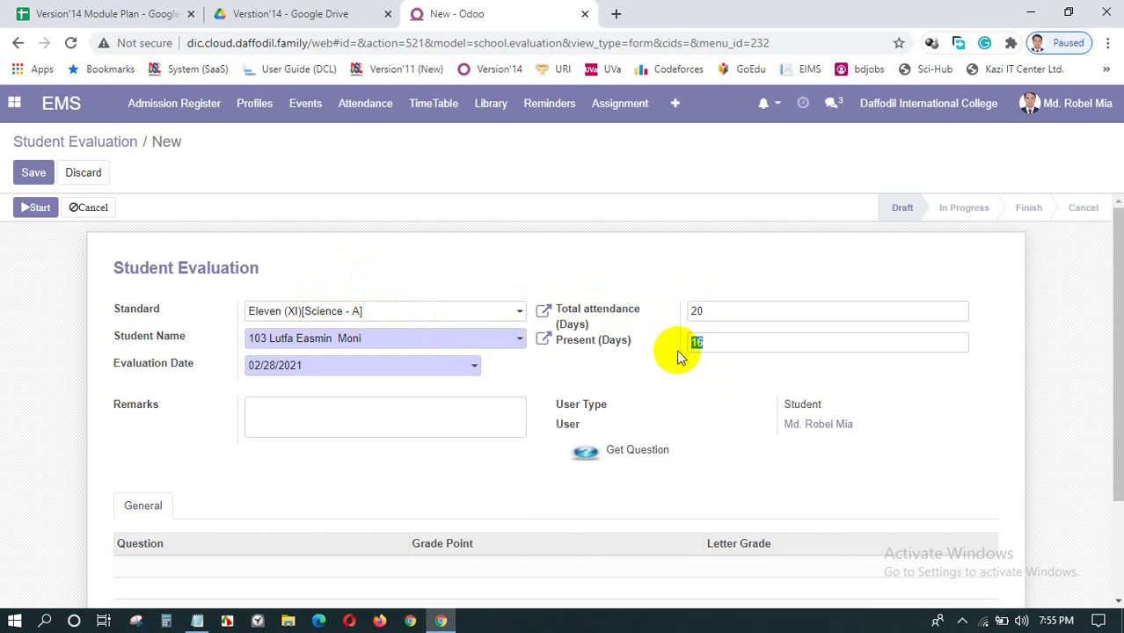
left_click(696, 384)
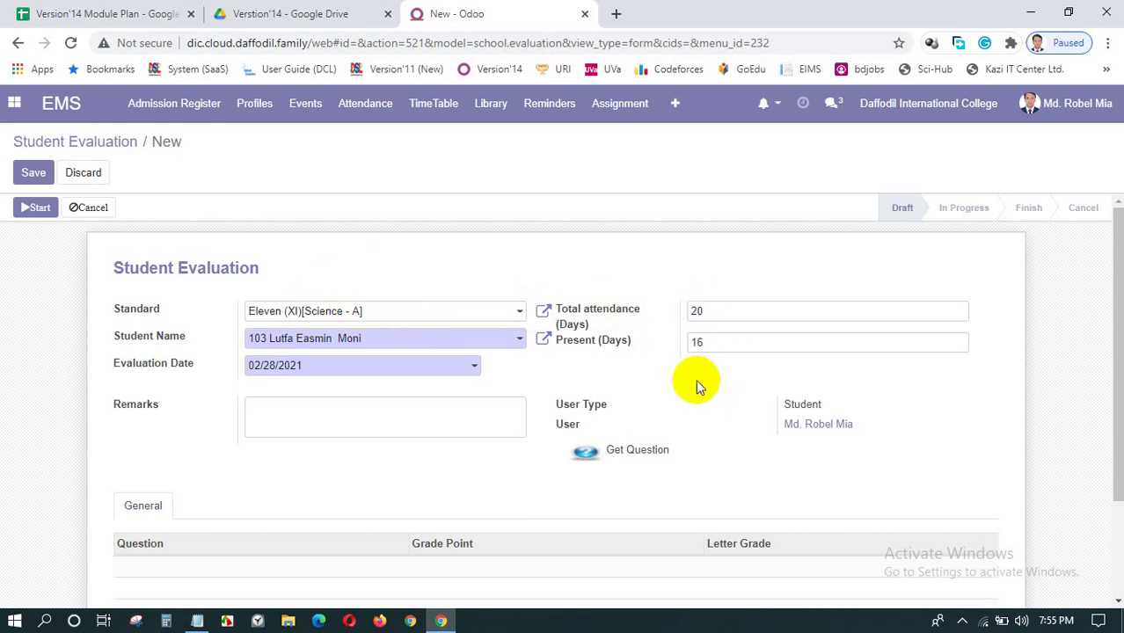
- Load the student questions into the General questionnaire and save the student evaluation
left_click(791, 402)
double_click(791, 402)
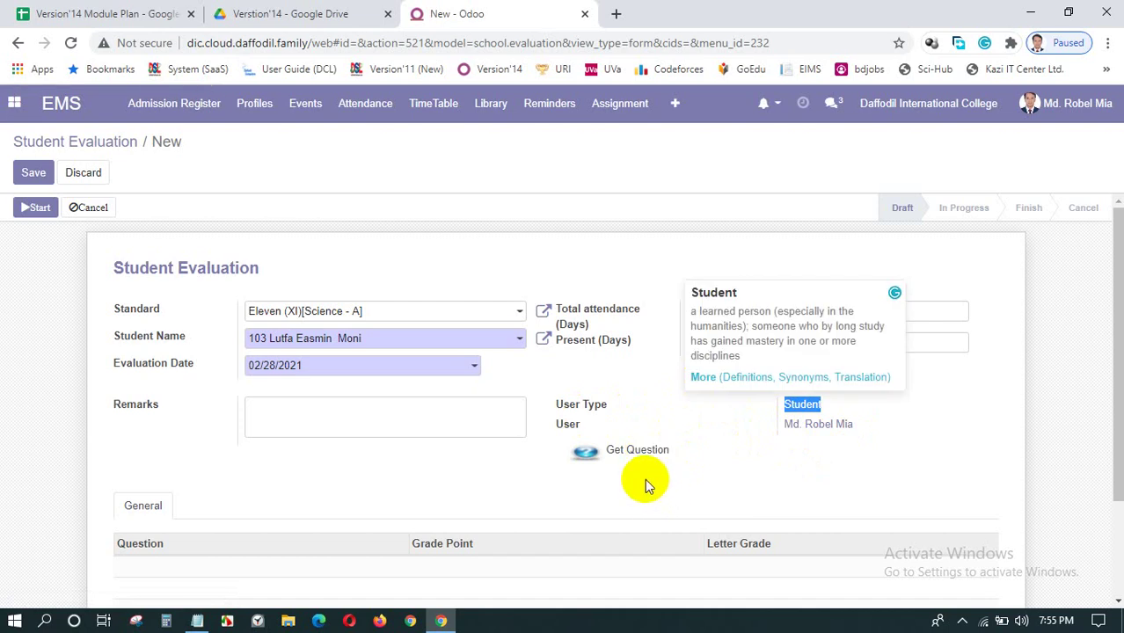
left_click(647, 487)
left_click(630, 452)
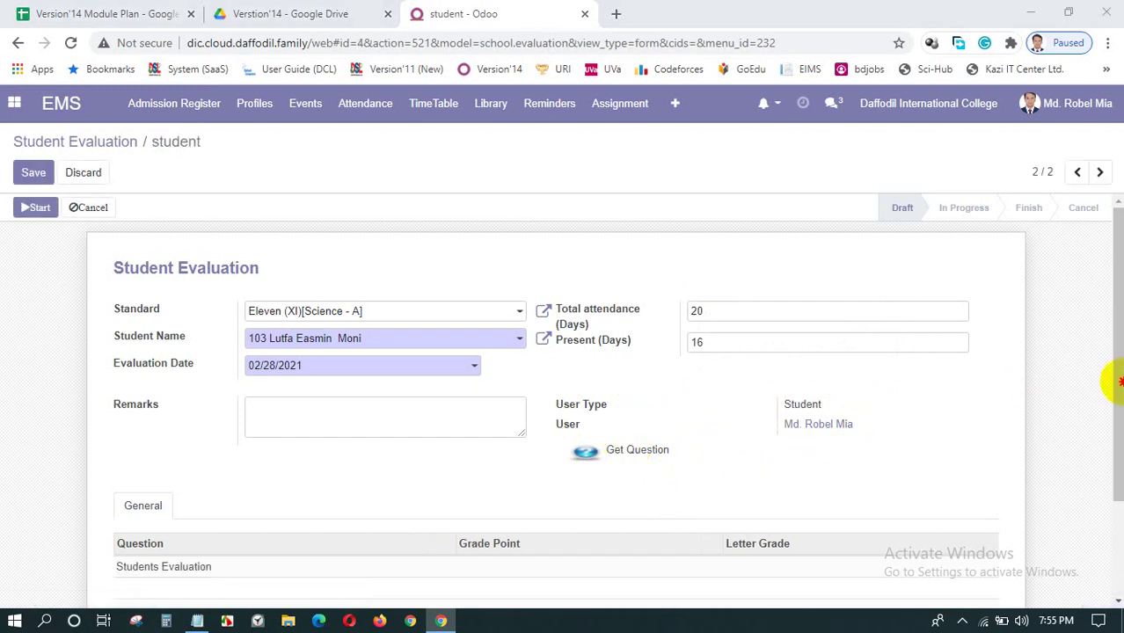
left_click_drag(1117, 402, 1108, 447)
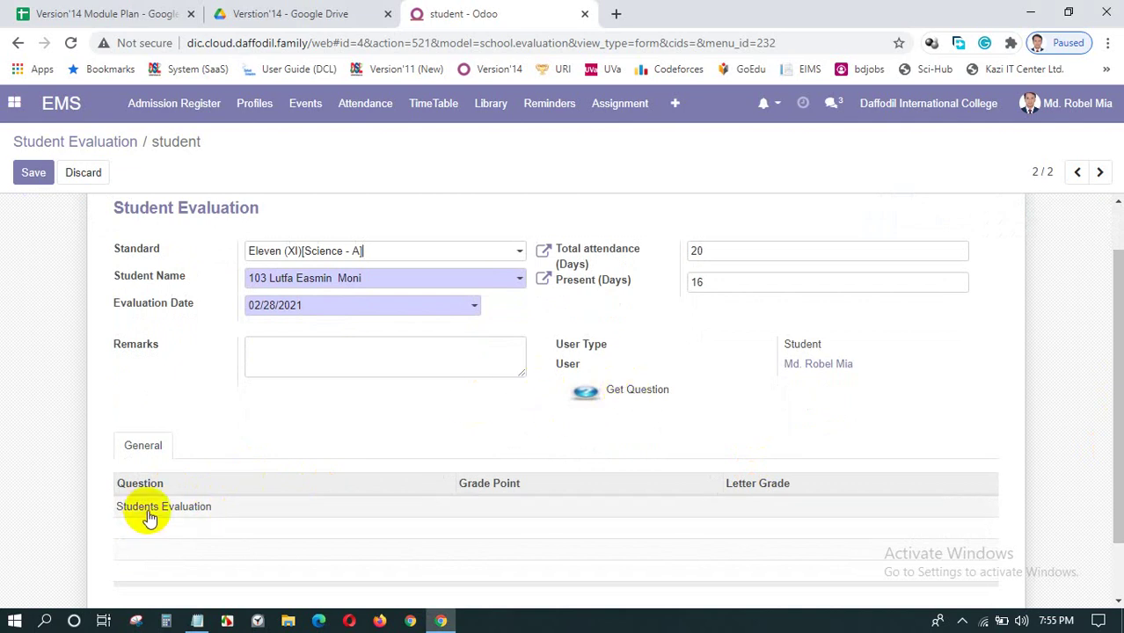
left_click(33, 173)
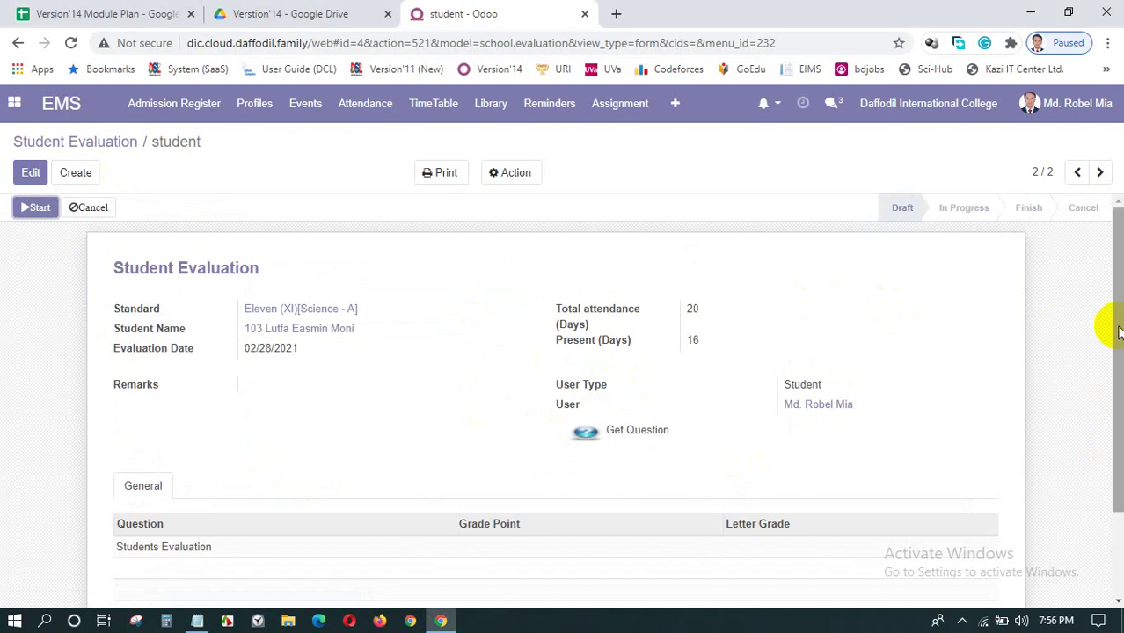
- Start the student evaluation so that it moves from Draft to In Progress
left_click_drag(1118, 334, 1107, 301)
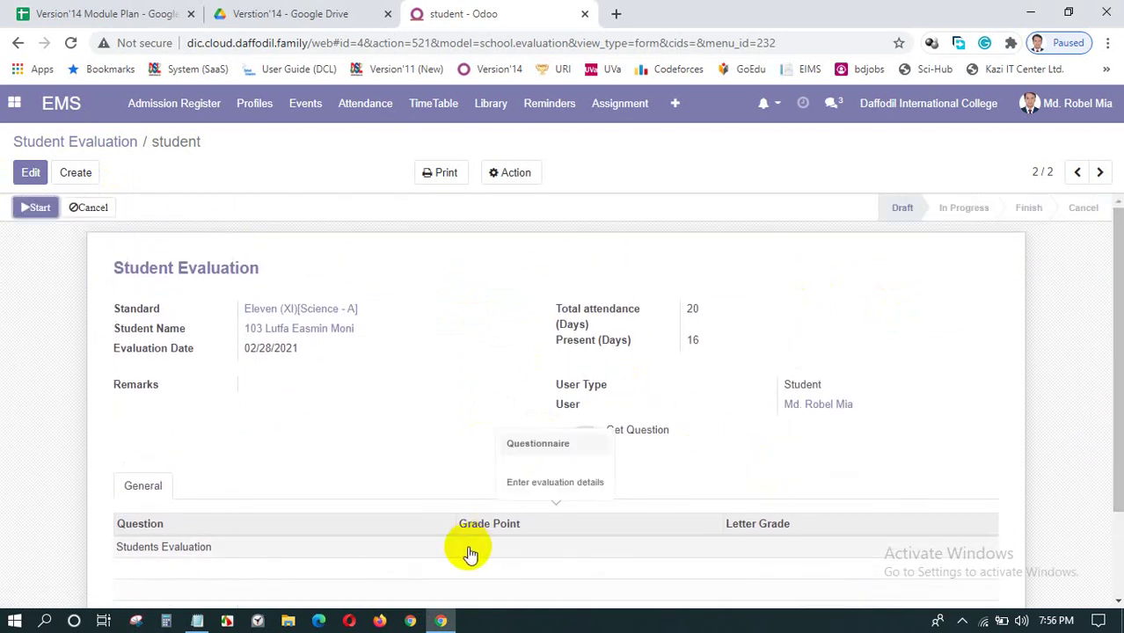
left_click(36, 214)
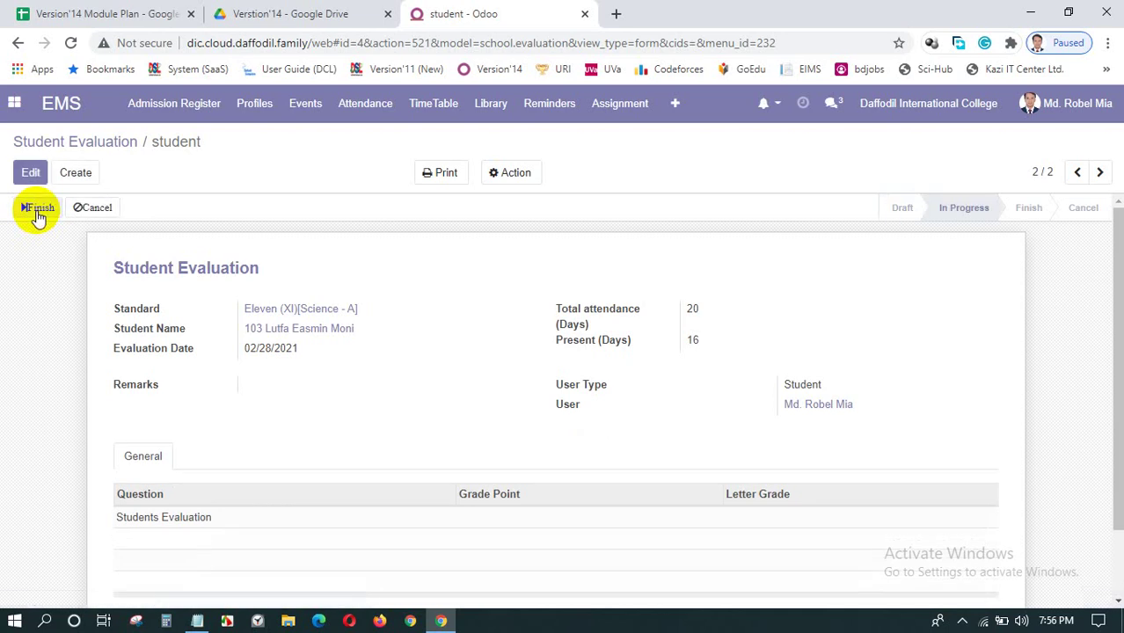
left_click(211, 525)
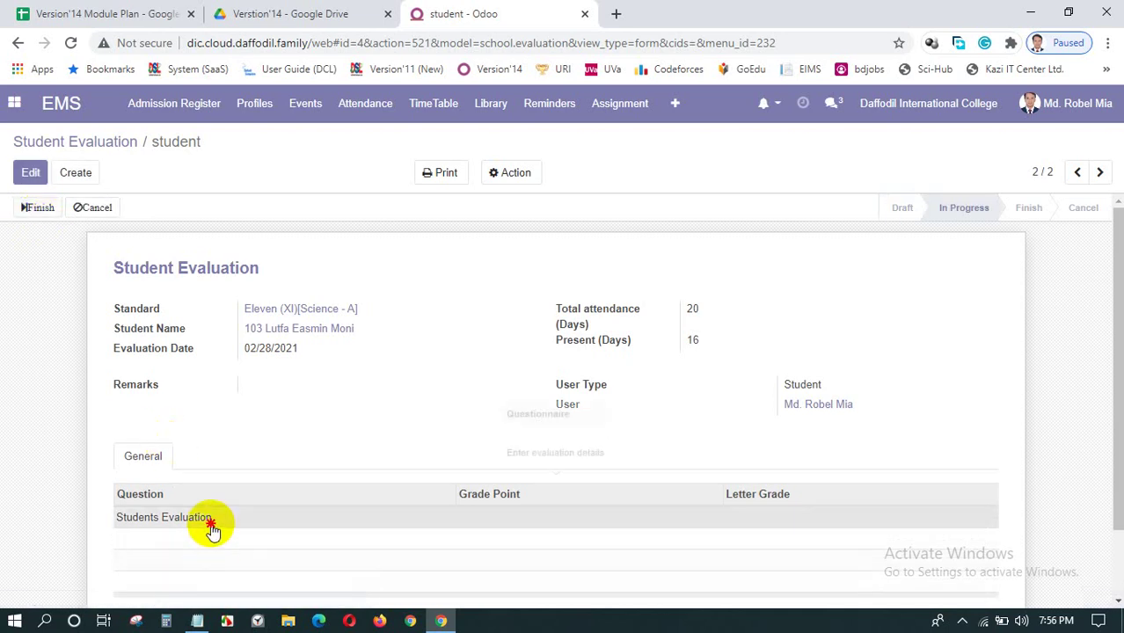
left_click(196, 283)
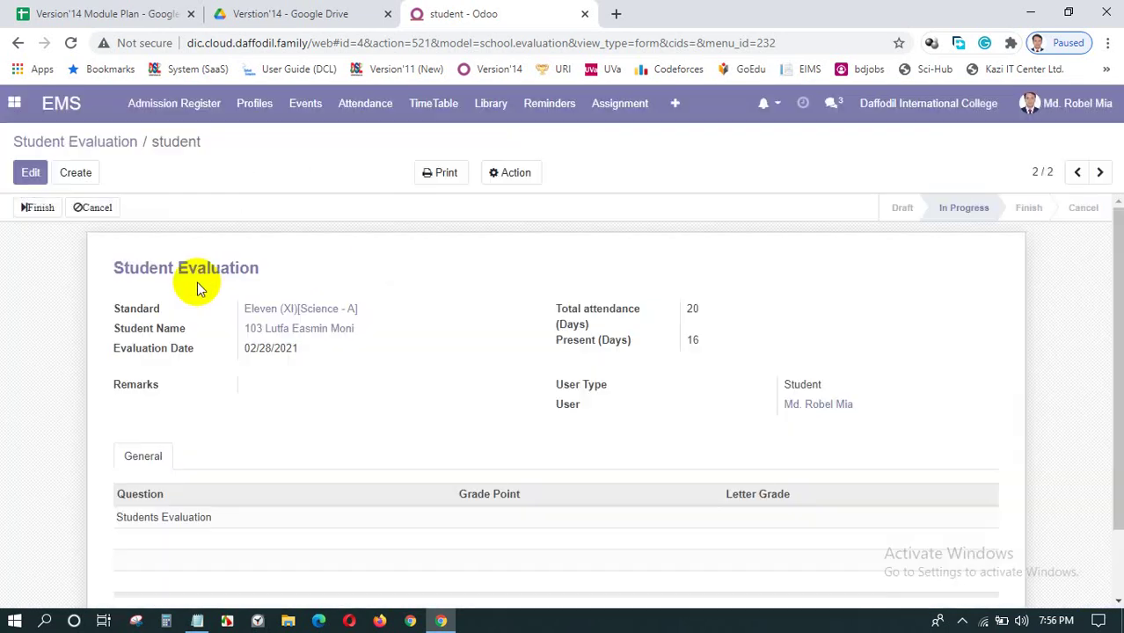
- Set the Students Evaluation question's grade point to 2.0 and save the student evaluation
left_click(31, 174)
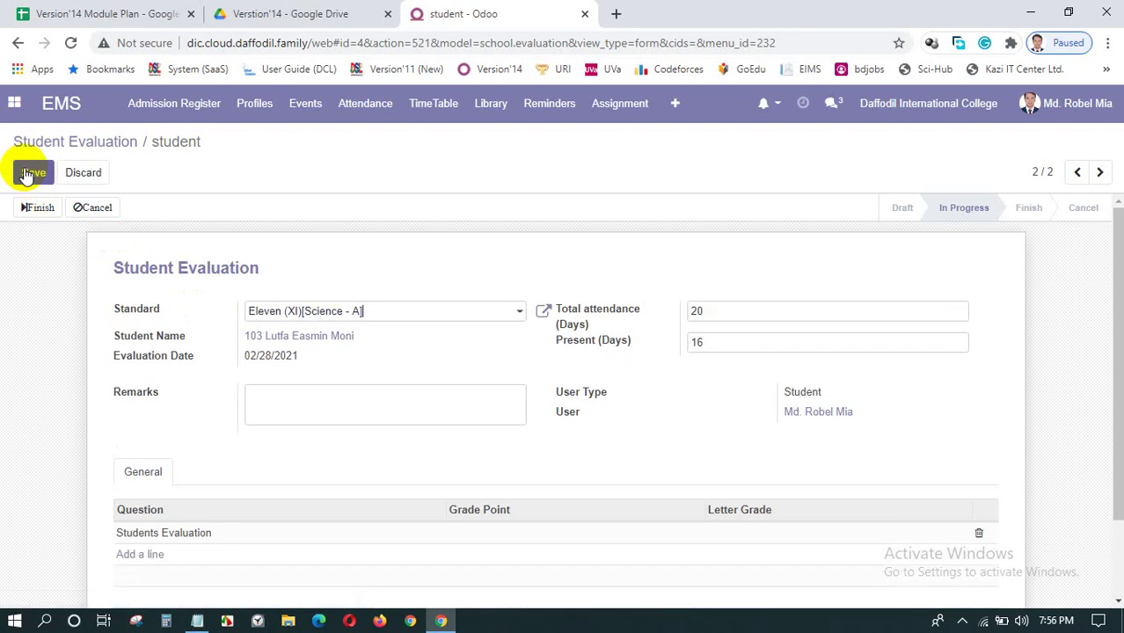
left_click(501, 534)
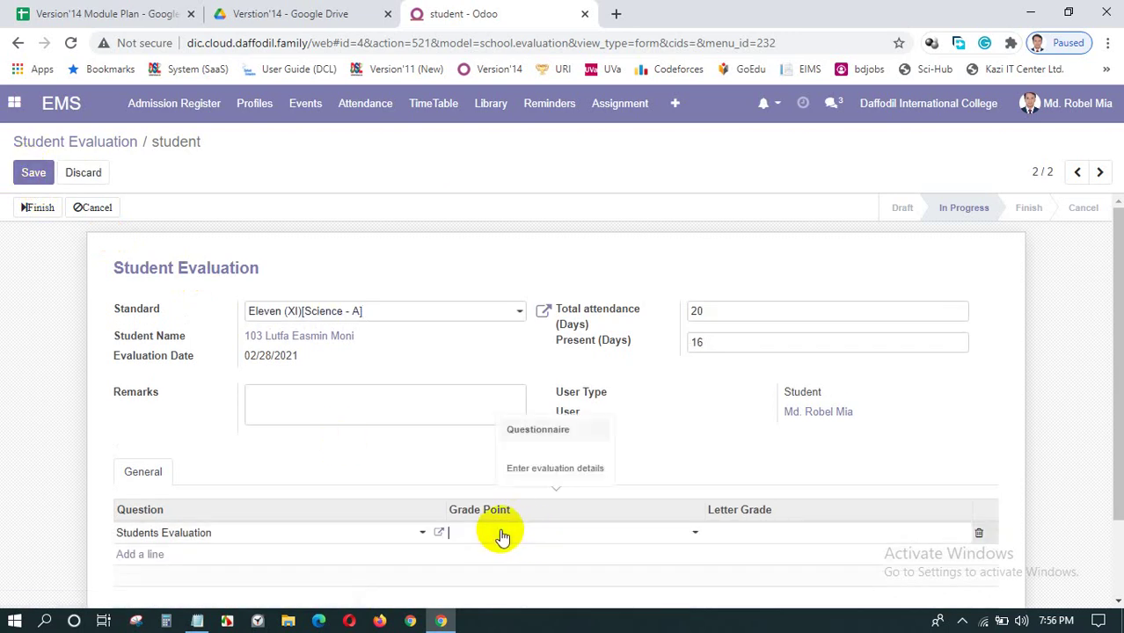
left_click(501, 534)
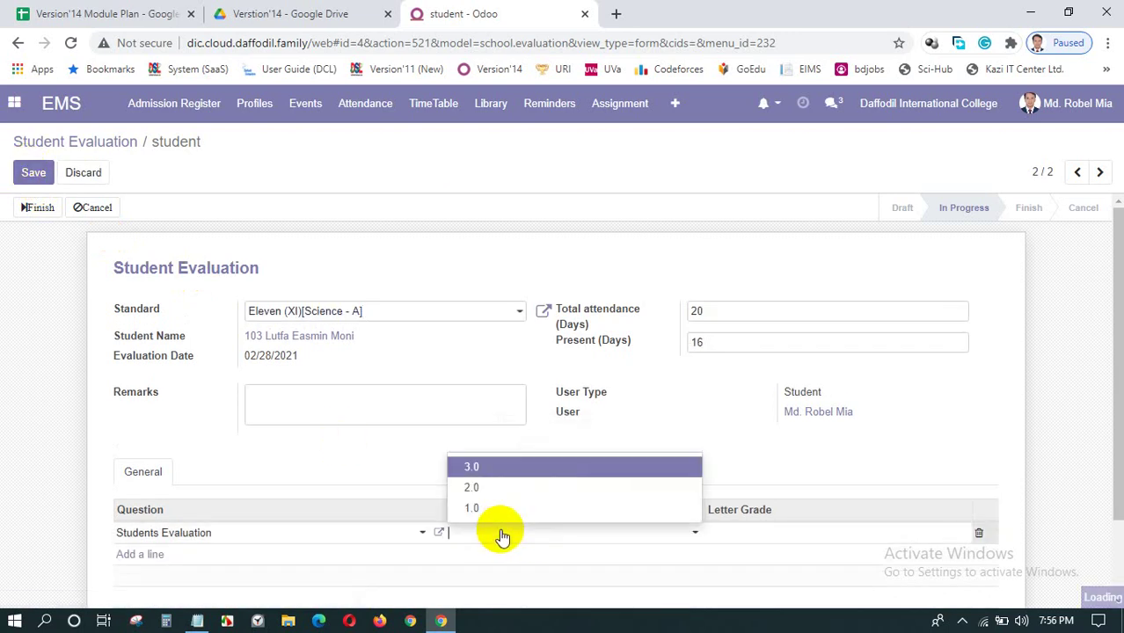
left_click(476, 489)
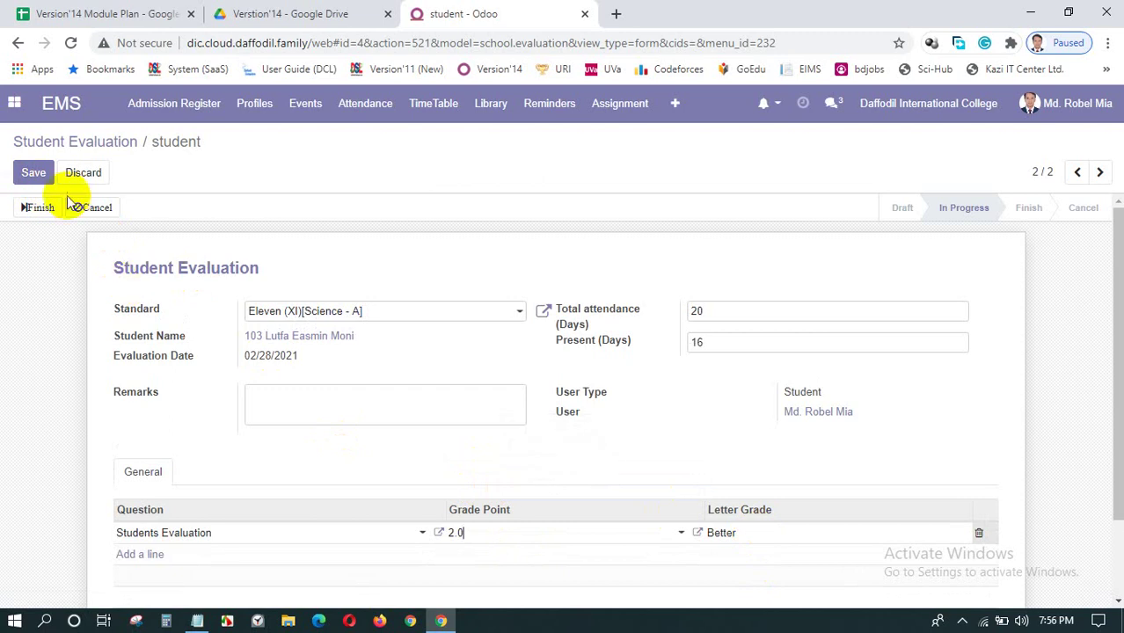
left_click(33, 173)
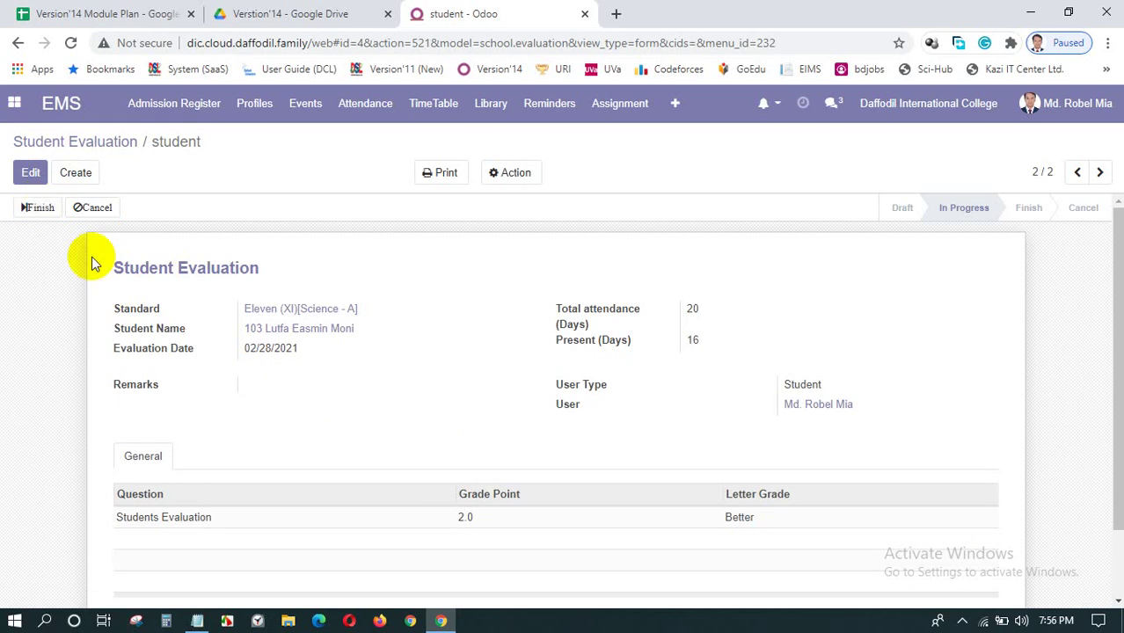
left_click(675, 105)
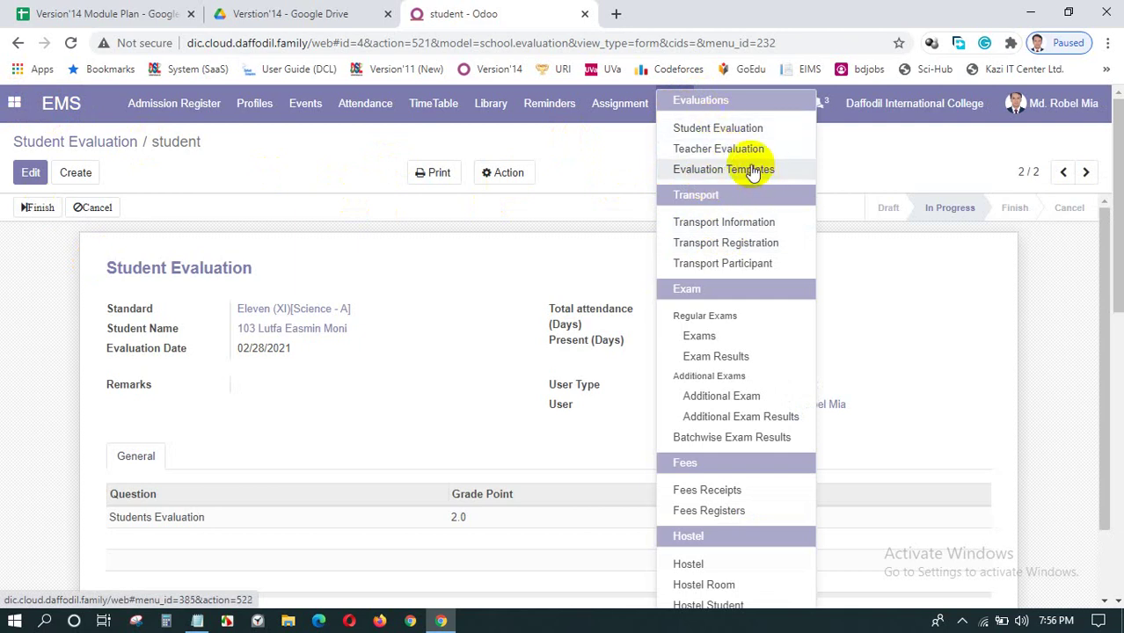
left_click(962, 620)
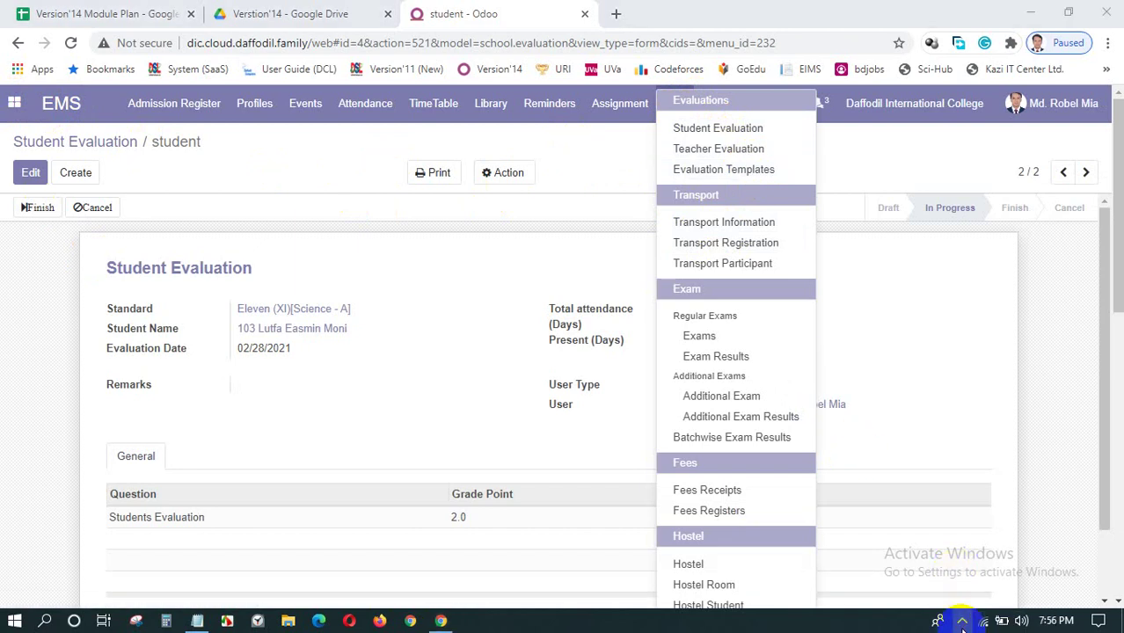